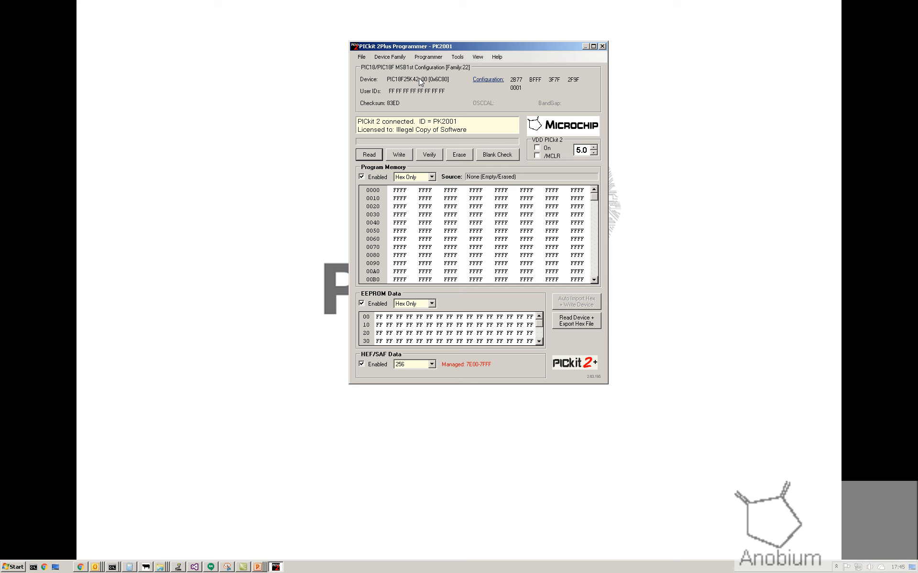
# Step: Switch to the browser and read the Storage Area Flash section of the PIC18(L)F24/25K42 data sheet
pyautogui.hotkey('alt', 'Tab')
pyautogui.press('Tab')
pyautogui.press('Tab')
pyautogui.press('Tab')
pyautogui.press('Tab')
pyautogui.press('Tab')
pyautogui.press('Tab')
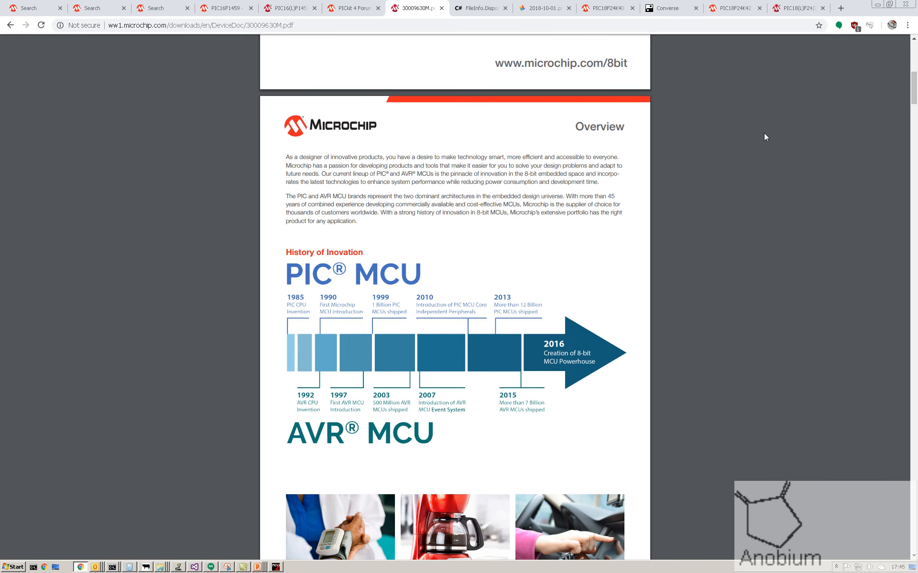
pyautogui.click(796, 8)
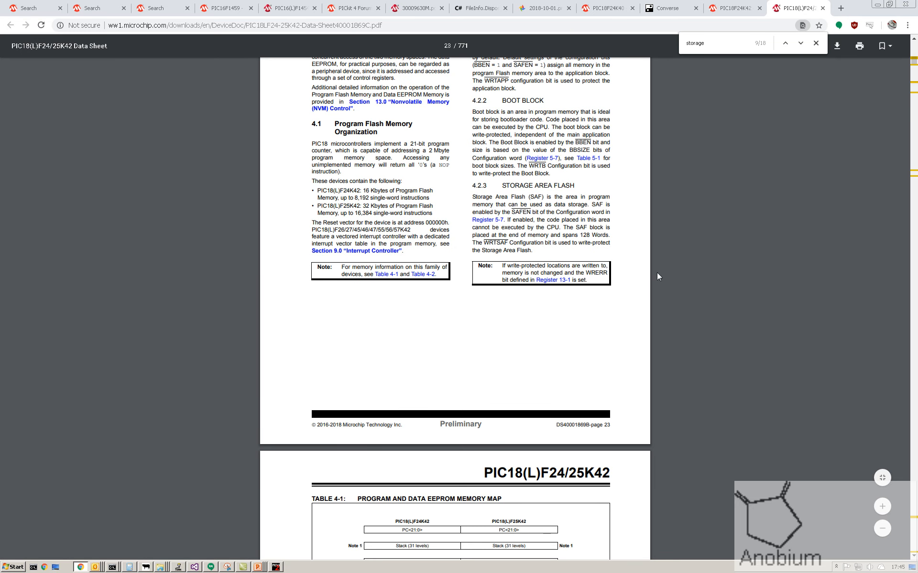
pyautogui.moveTo(470, 182); pyautogui.dragTo(615, 296)
pyautogui.moveTo(615, 245); pyautogui.dragTo(613, 164)
pyautogui.click(612, 169)
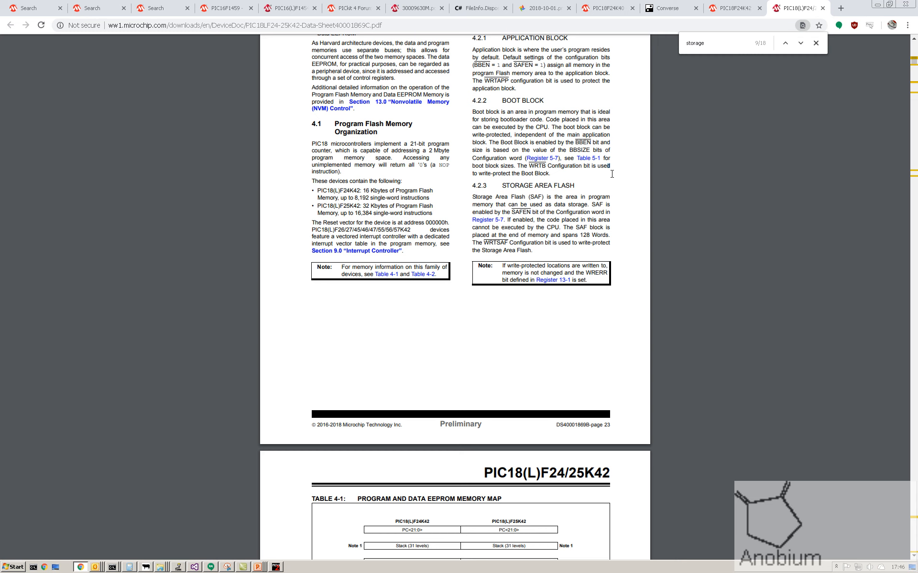
# Step: Examine the High-Endurance Flash address range and its note in Table 3-1 of the PIC16(L)F1454/5/9 data sheet
pyautogui.click(295, 8)
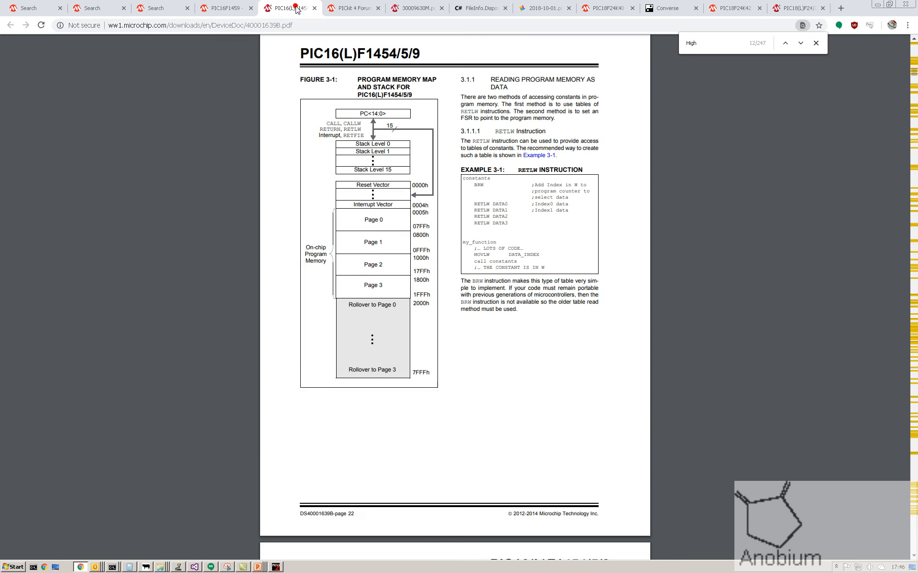
pyautogui.click(480, 311)
pyautogui.scroll(4, 504, 372)
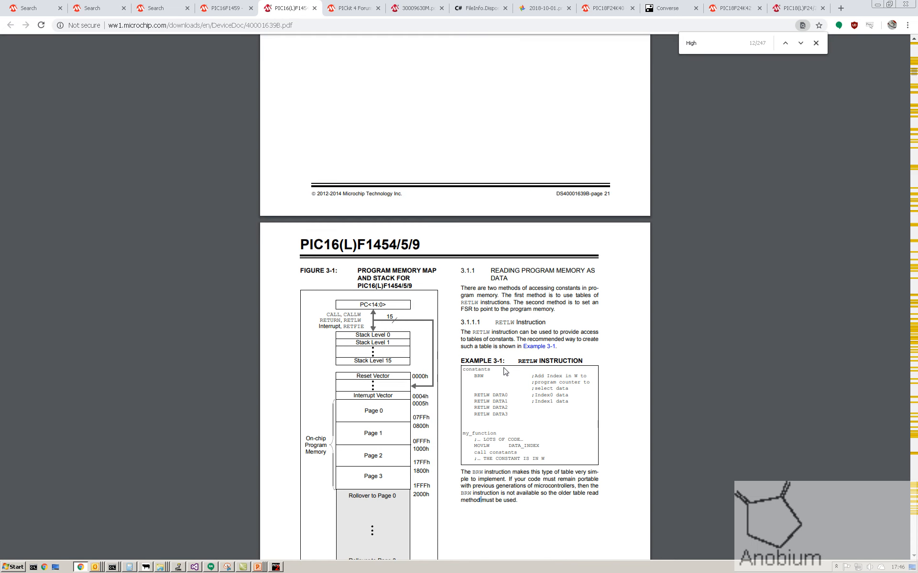
pyautogui.scroll(5, 504, 372)
pyautogui.scroll(2, 505, 368)
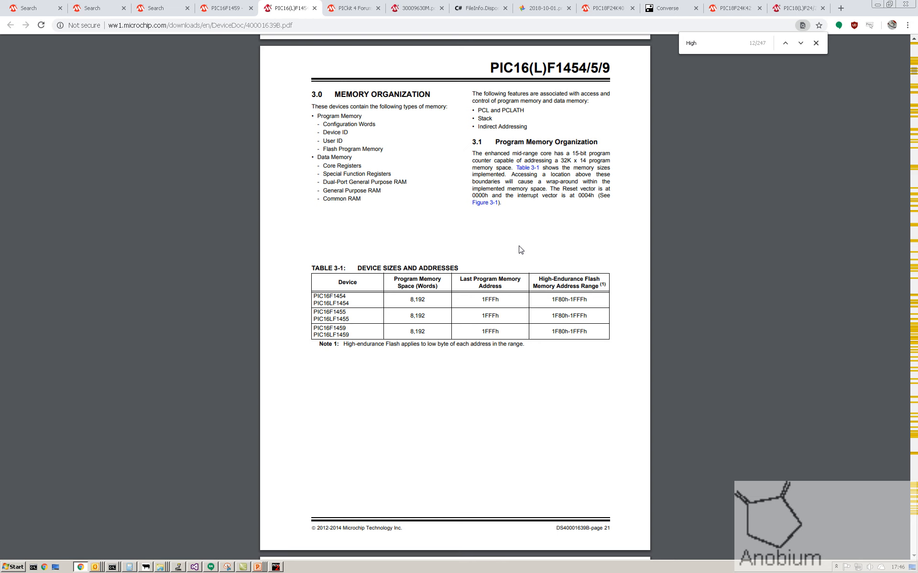
pyautogui.moveTo(387, 345); pyautogui.dragTo(525, 345)
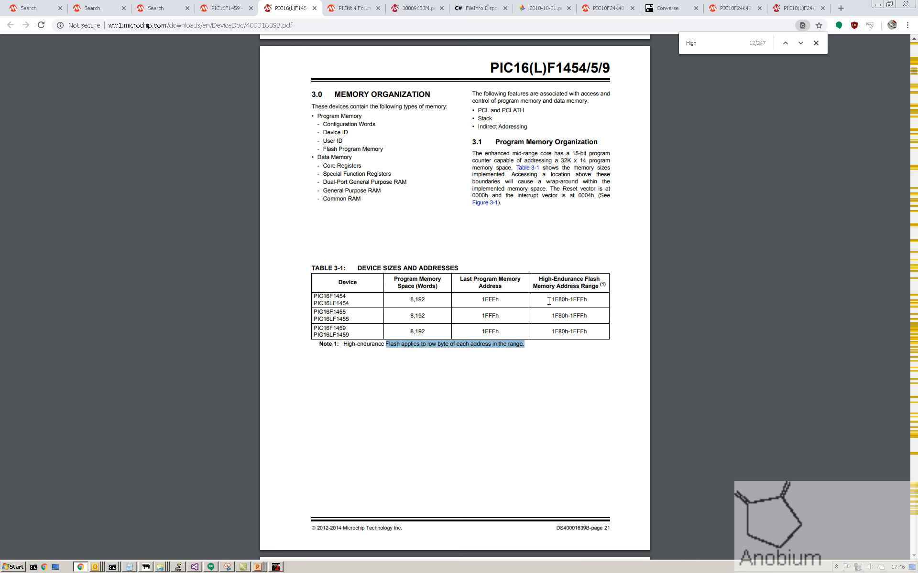
pyautogui.moveTo(550, 300); pyautogui.dragTo(587, 300)
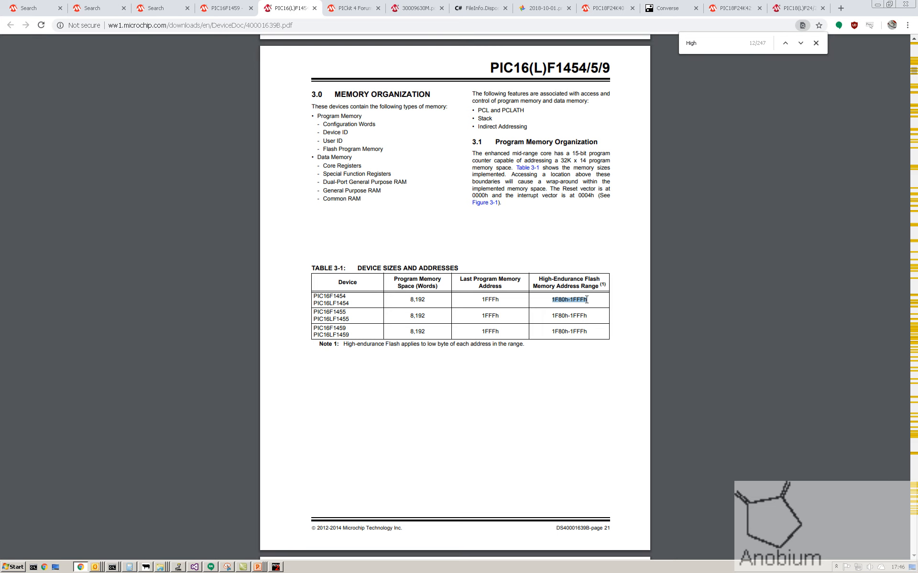
# Step: Switch to the PICkit 2Plus Programmer and turn HEF/SAF data management off and on again
pyautogui.hotkey('alt', 'Tab')
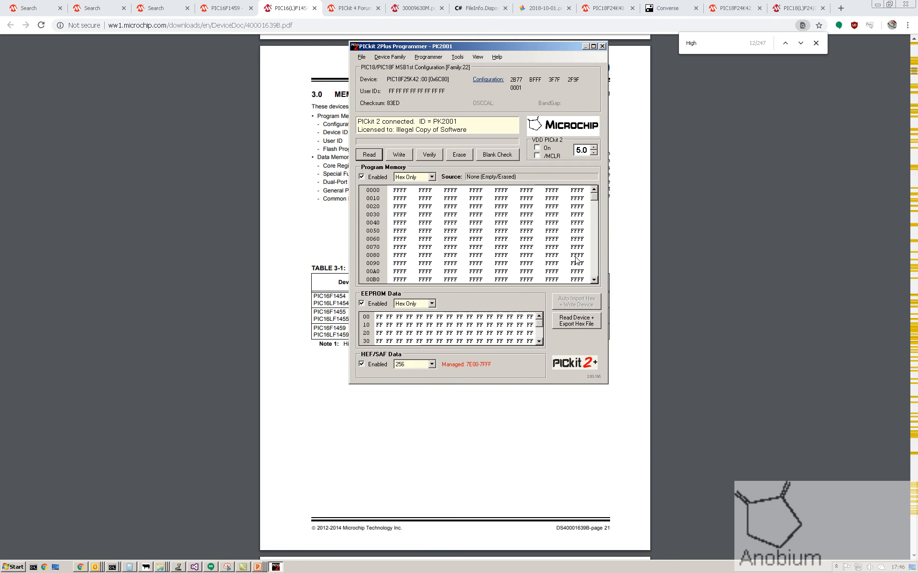
pyautogui.click(367, 365)
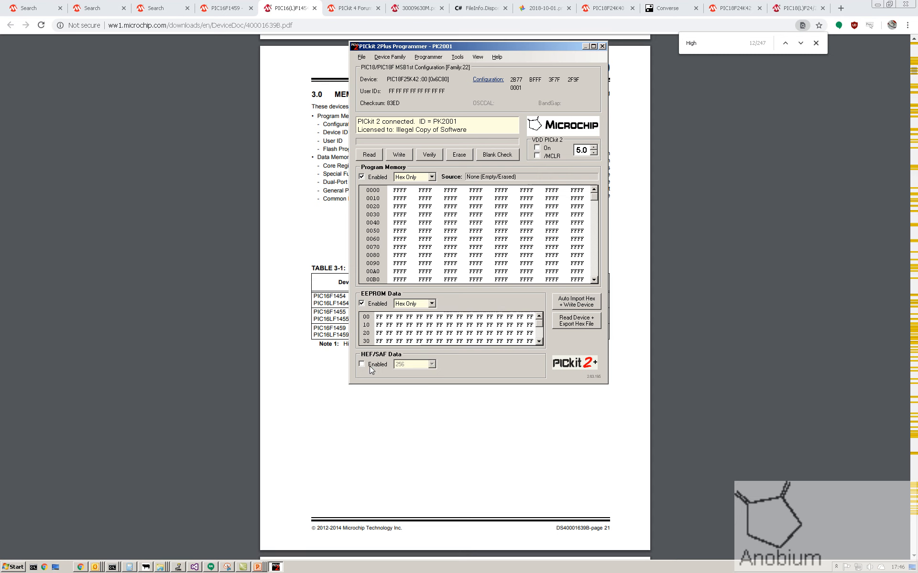
pyautogui.click(369, 366)
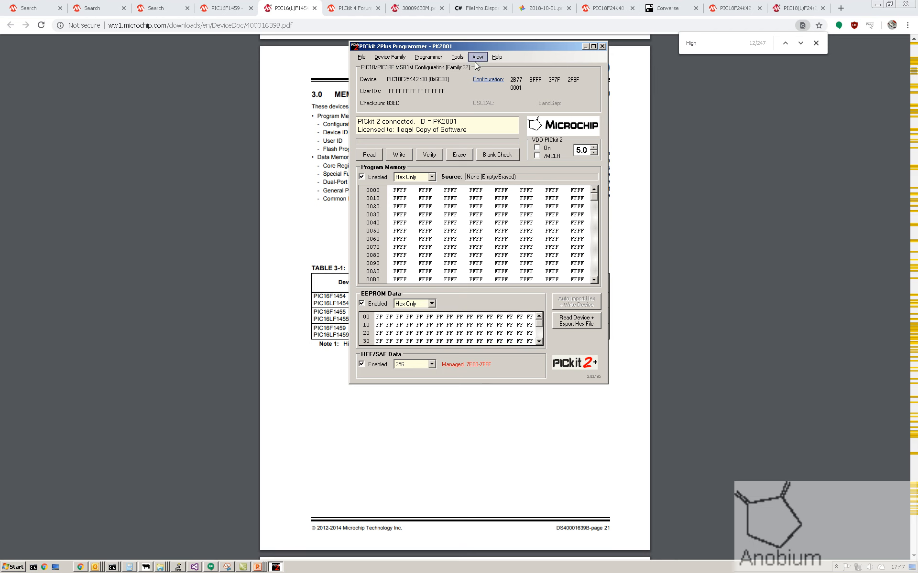
# Step: Check communication and select unit PK2001 to detect the PIC16LF18855
pyautogui.click(457, 57)
pyautogui.click(499, 192)
pyautogui.click(487, 221)
pyautogui.click(478, 251)
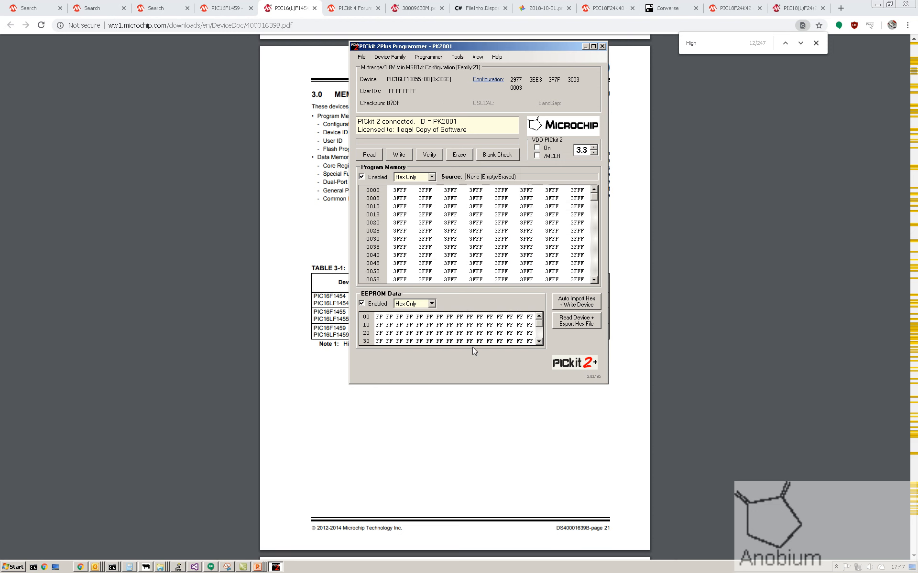
# Step: Repeat the communication check with unit PK2001 to detect the PIC18F25K42
pyautogui.click(408, 341)
pyautogui.click(458, 57)
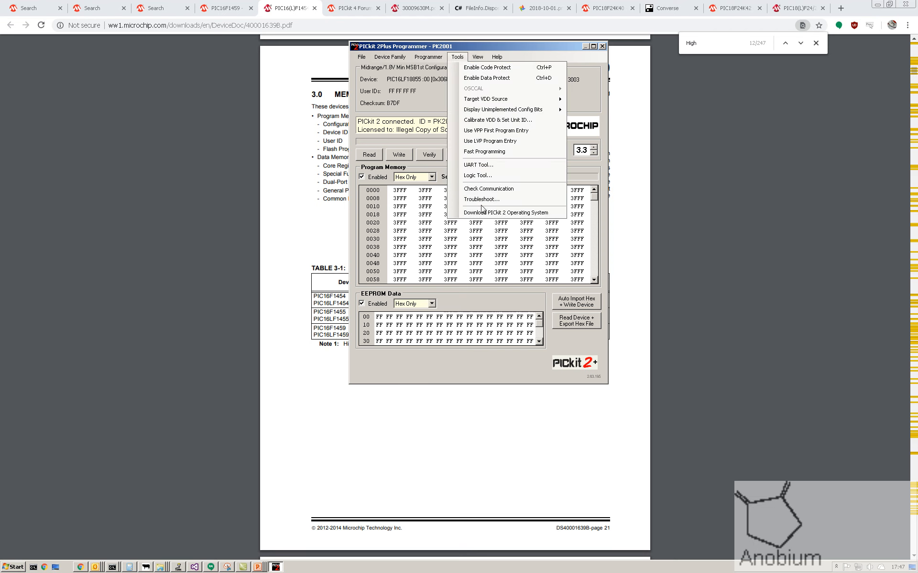
pyautogui.click(487, 190)
pyautogui.doubleClick(473, 221)
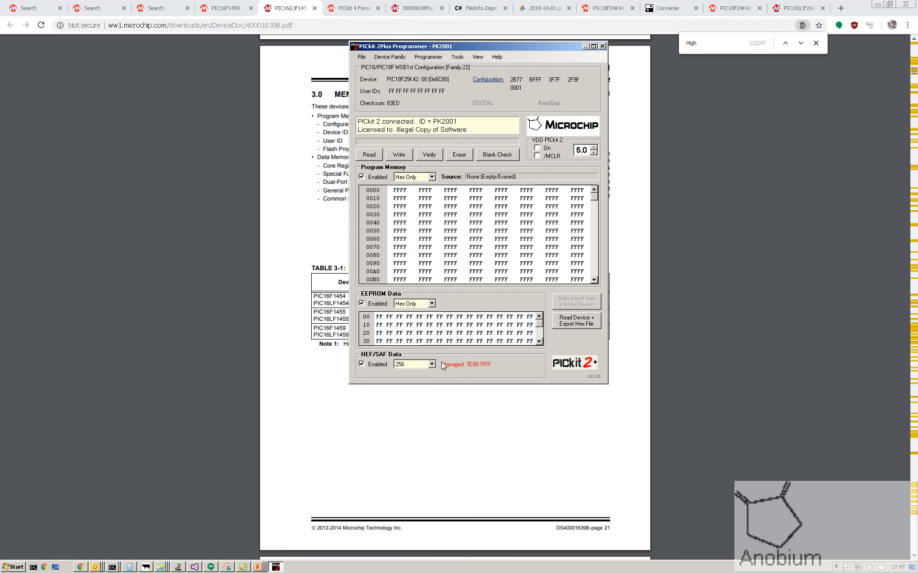
# Step: Set the HEF/SAF data size to 32 and enable HEF/SAF AutoMerge for the programmer
pyautogui.click(431, 364)
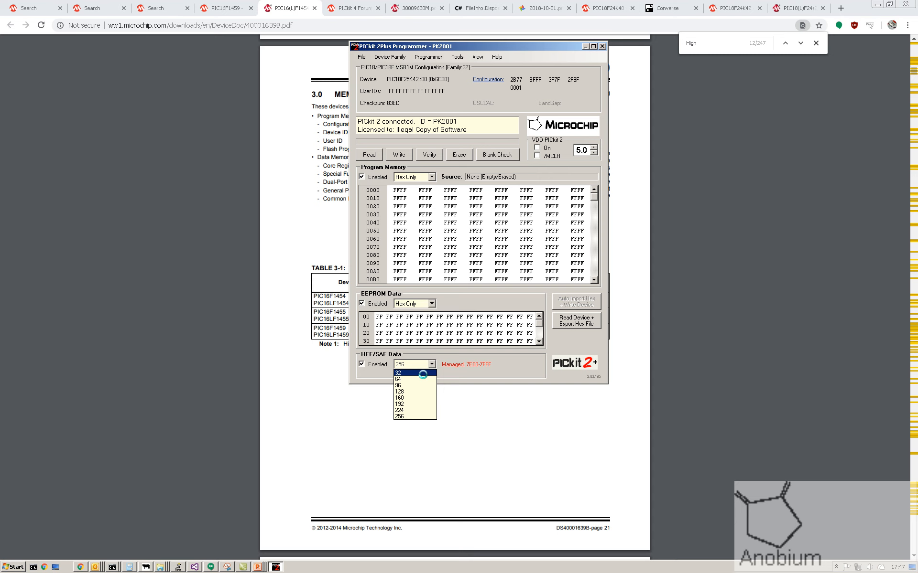
pyautogui.click(423, 375)
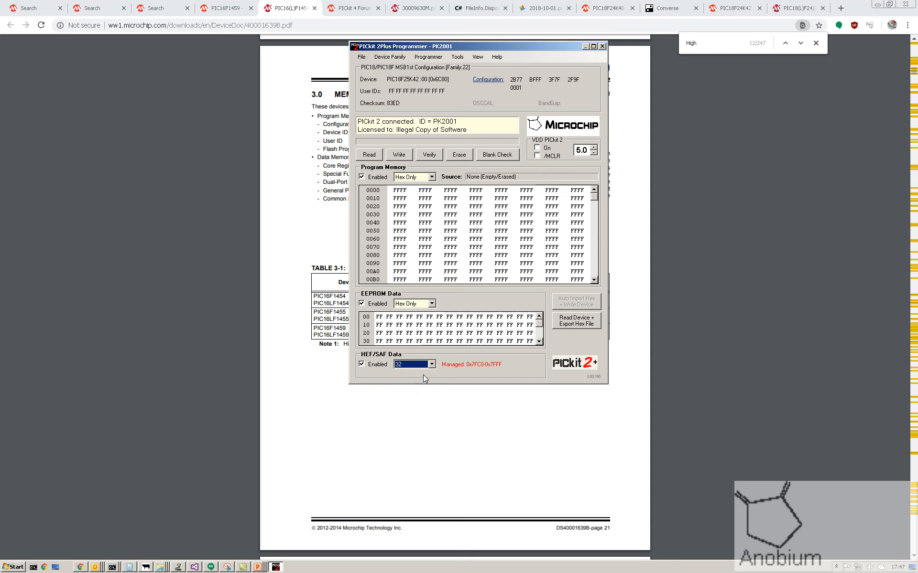
pyautogui.moveTo(594, 197); pyautogui.dragTo(594, 278)
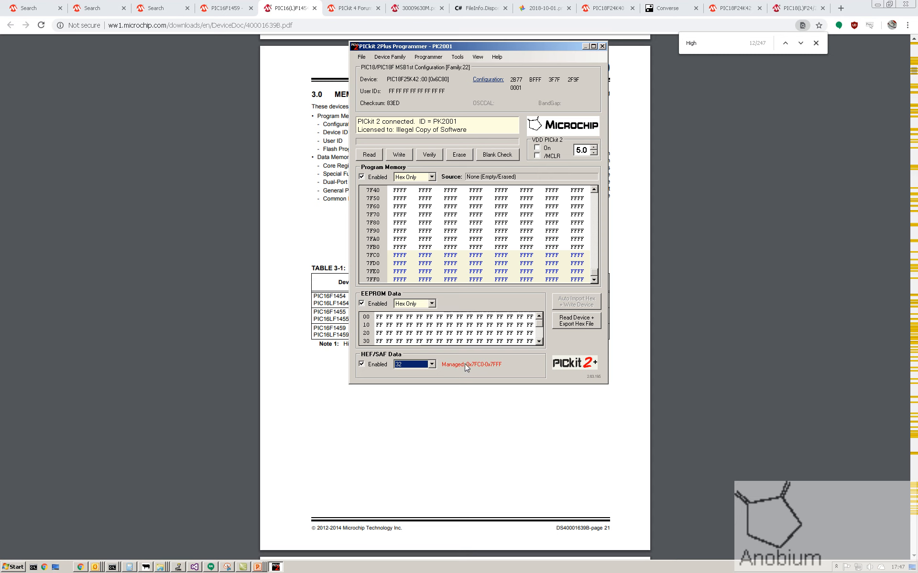
pyautogui.click(428, 56)
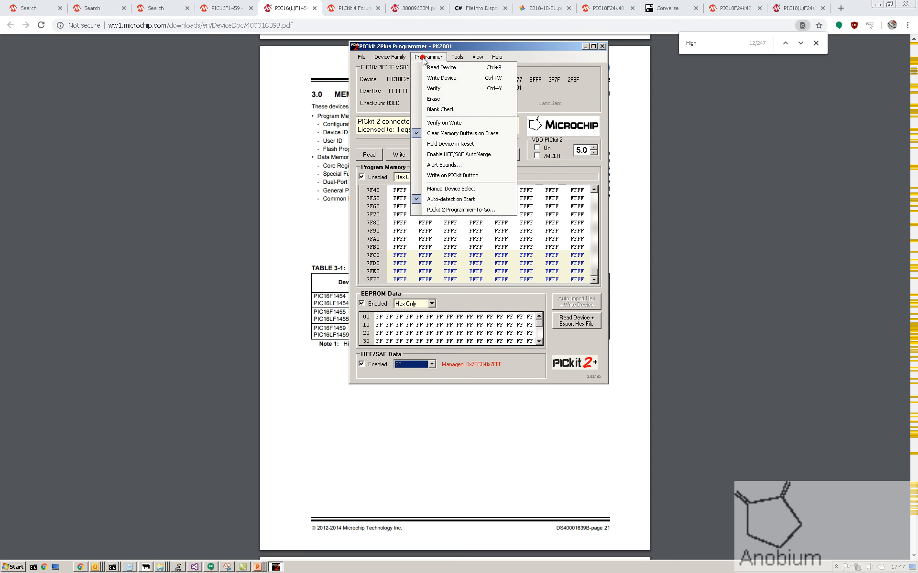
pyautogui.click(461, 156)
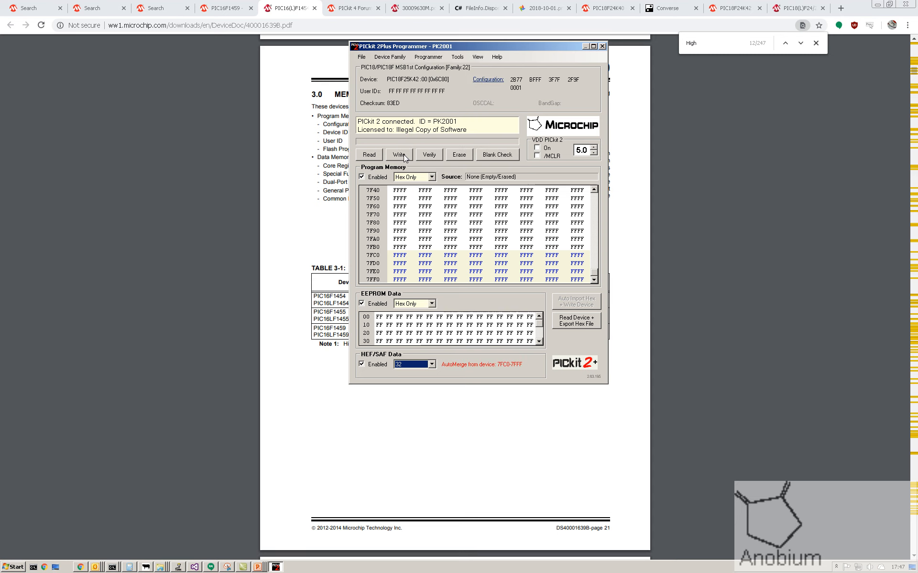
# Step: Start erasing the device, cancel the erase, and read the device's memory into the buffer
pyautogui.click(458, 156)
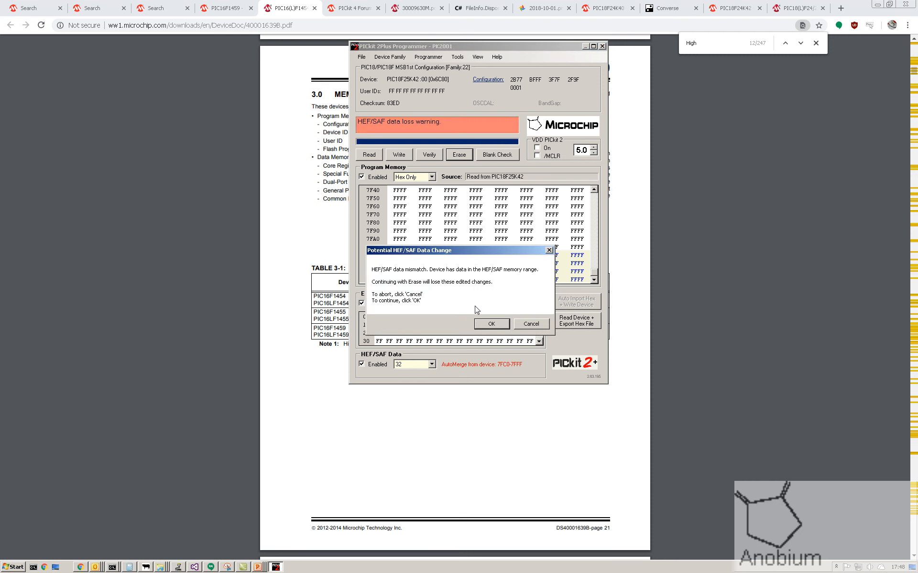
pyautogui.click(530, 324)
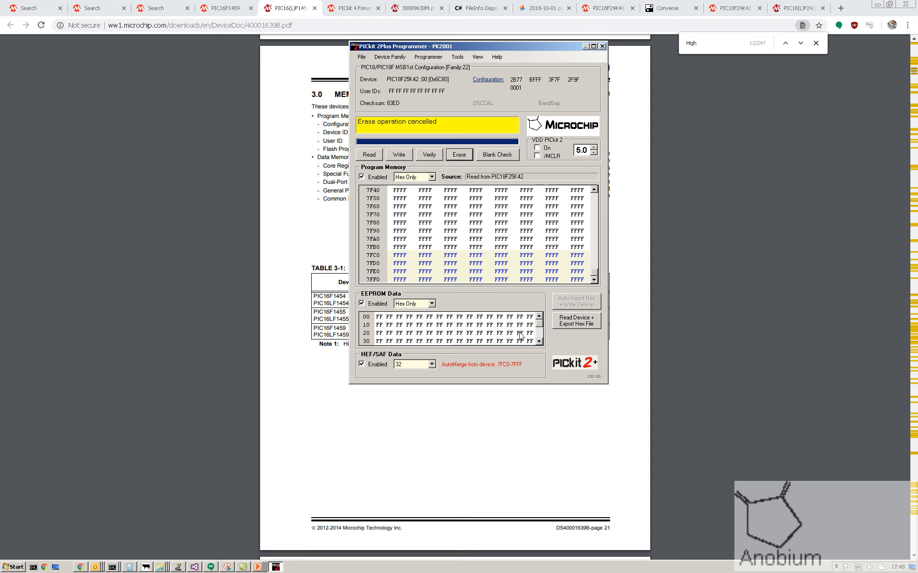
pyautogui.click(364, 156)
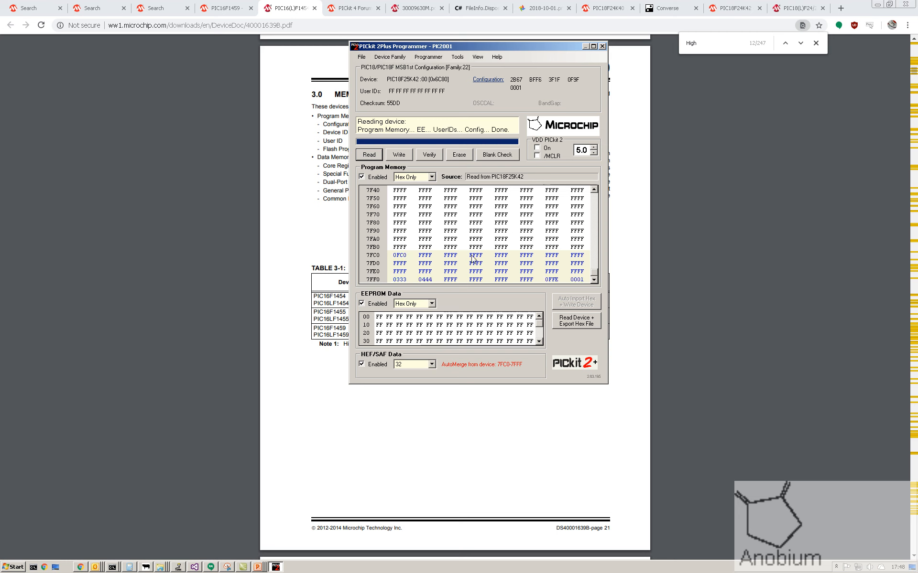
# Step: Change the last word of program memory row 7FC0 to CCCC and write the buffer to the device
pyautogui.click(578, 256)
pyautogui.press('BackSpace')
pyautogui.write('CCCC')
pyautogui.click(577, 238)
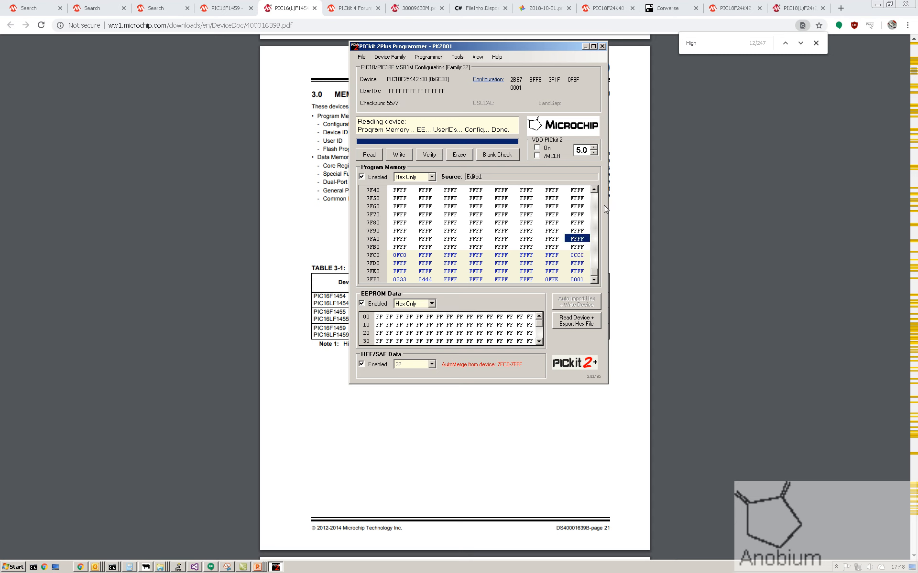
pyautogui.click(456, 156)
pyautogui.click(400, 156)
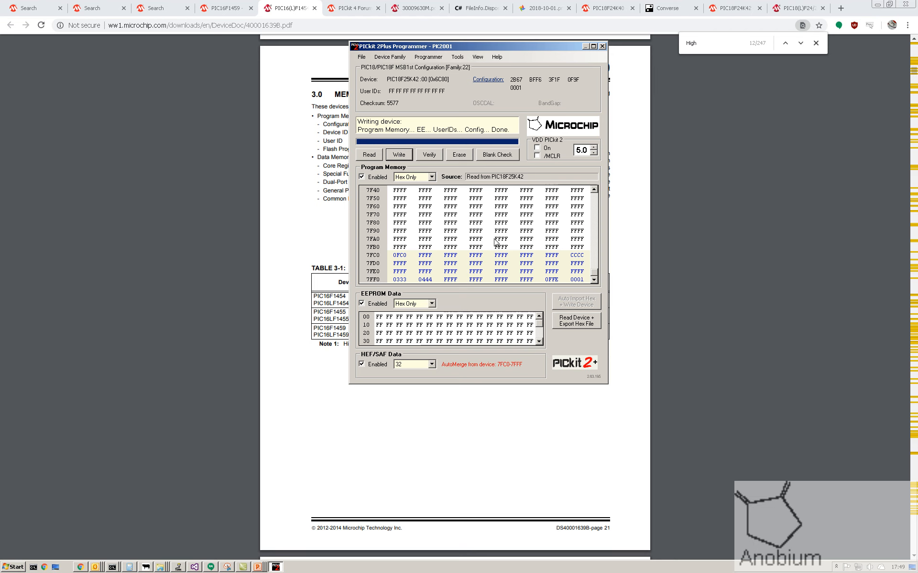
# Step: Reconnect to unit PK2001 and write the blank program memory buffer to the PIC18F25K42 with AutoMerge
pyautogui.click(457, 56)
pyautogui.click(490, 178)
pyautogui.doubleClick(482, 220)
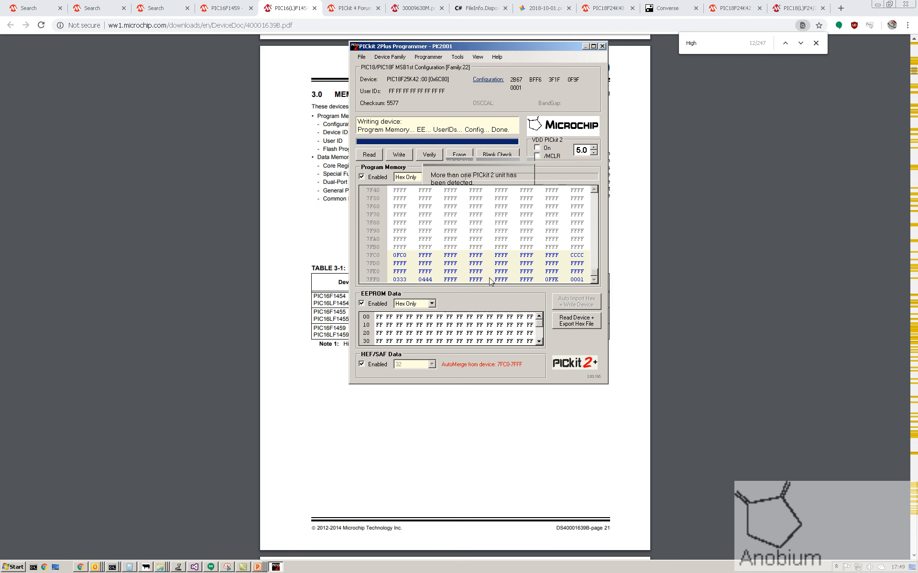
pyautogui.moveTo(594, 273)
pyautogui.mouseDown()
pyautogui.moveTo(591, 196)
pyautogui.moveTo(594, 276)
pyautogui.mouseUp()
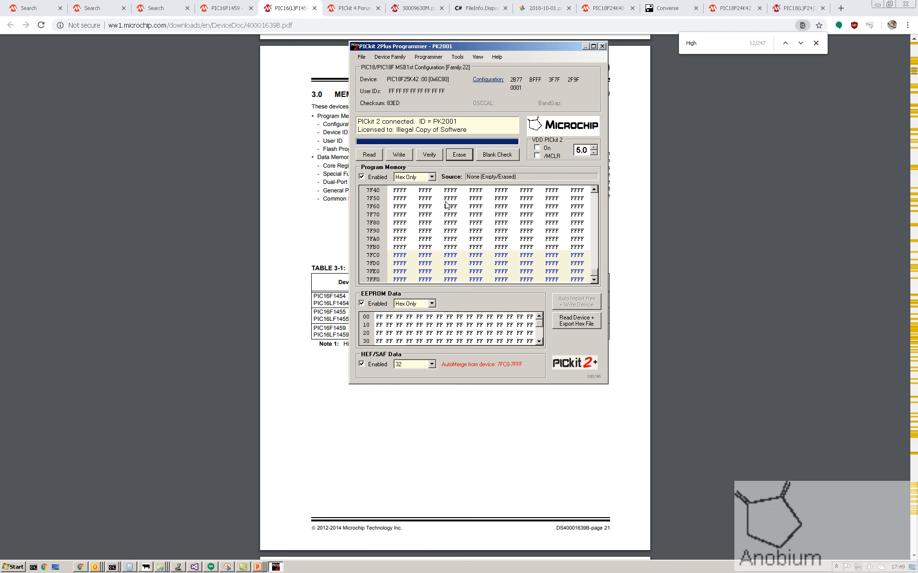
pyautogui.click(403, 154)
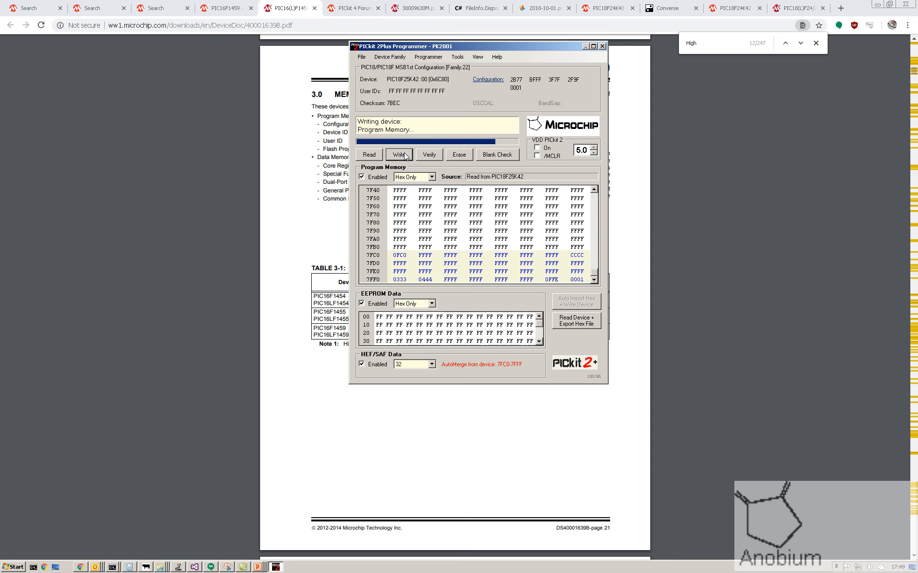
# Step: Reselect 32 as the HEF/SAF data size and check communication using PICkit unit iCP02-V2.0
pyautogui.click(434, 364)
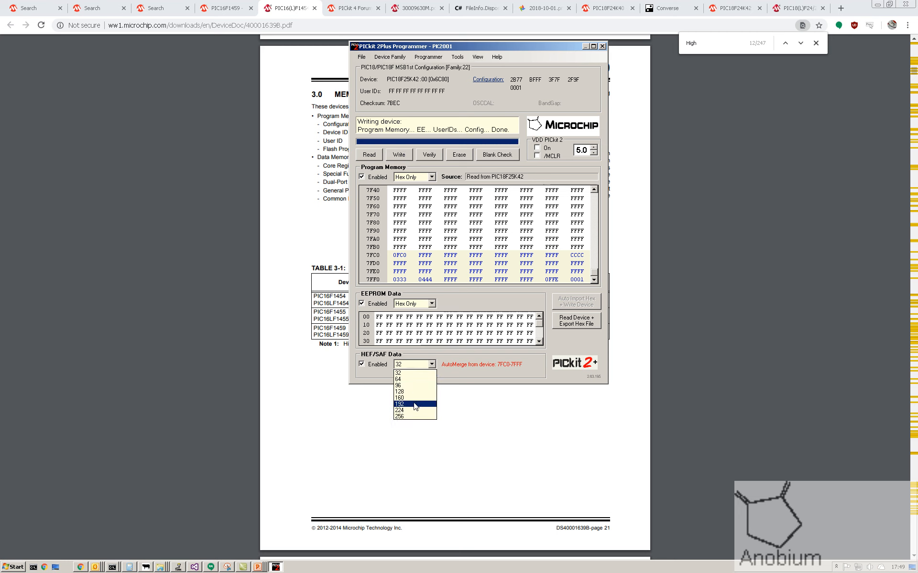
pyautogui.click(415, 381)
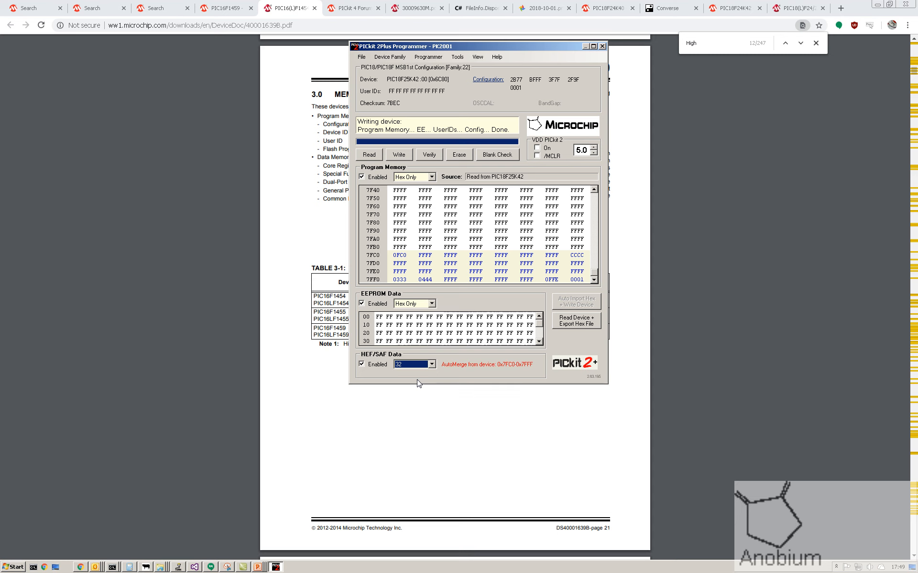
pyautogui.click(457, 57)
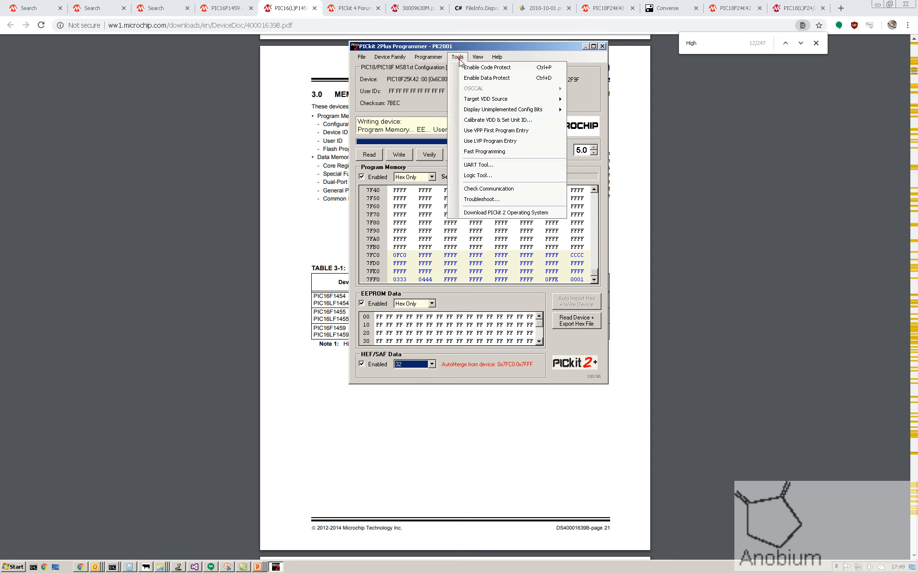
pyautogui.click(490, 190)
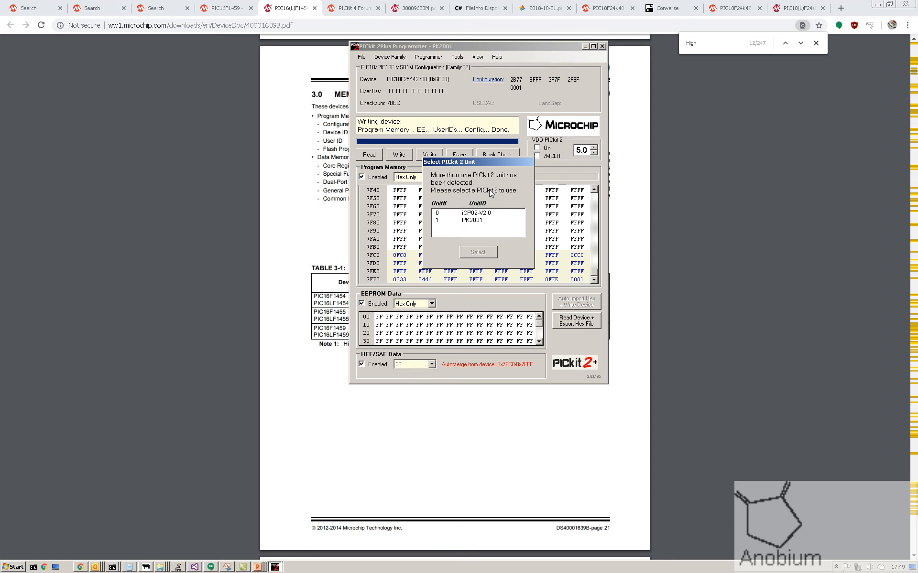
pyautogui.doubleClick(476, 213)
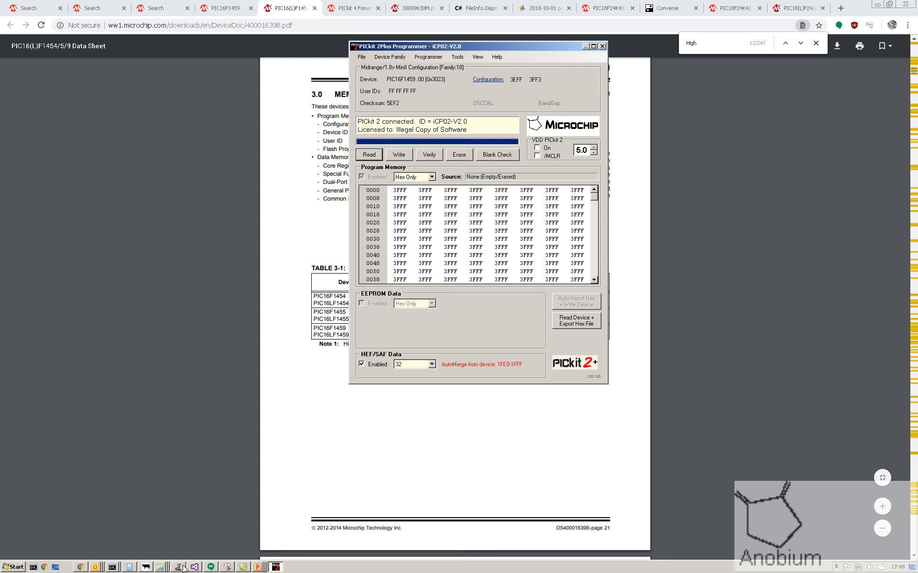
# Step: Import the recent hex file Read_Write_HEFM_Examples_16F1509.hex and view the HEF range at the end of program memory
pyautogui.click(361, 56)
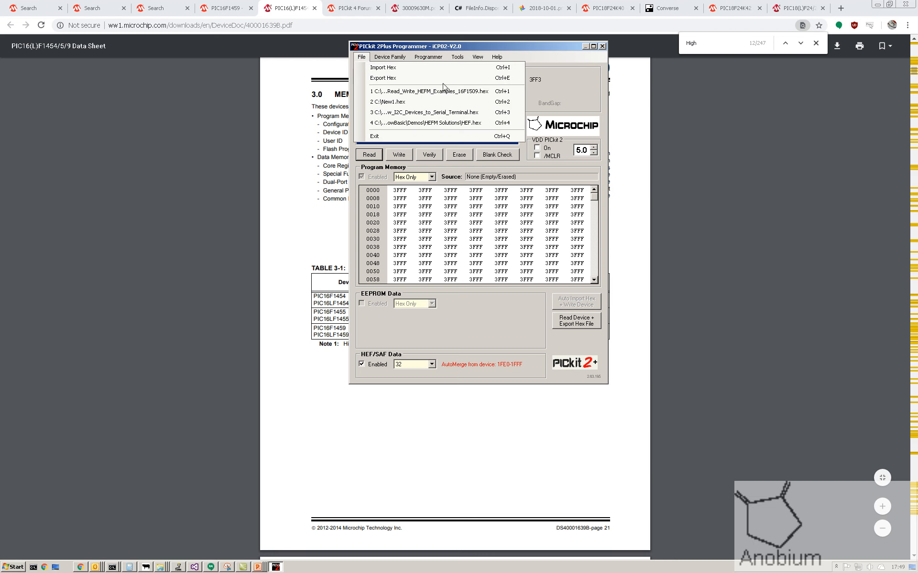
pyautogui.click(472, 92)
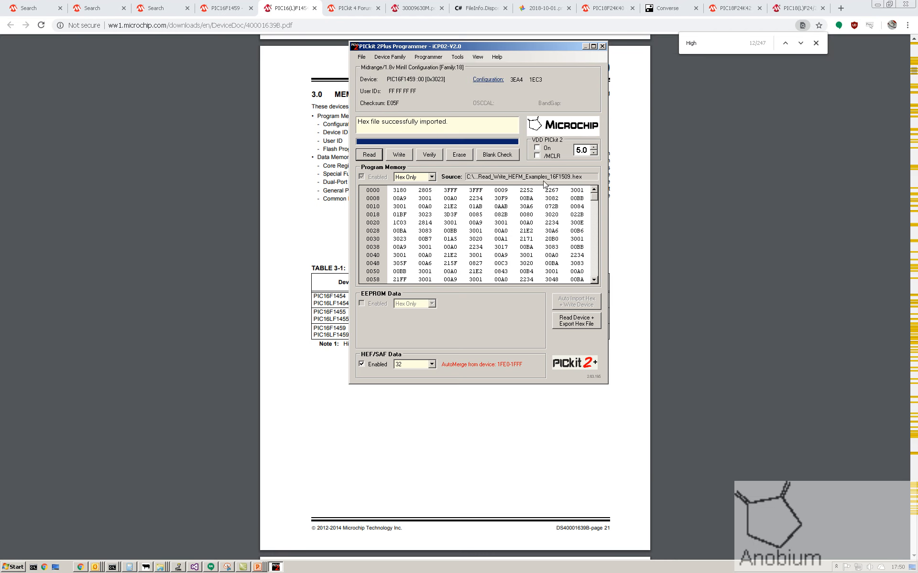
pyautogui.moveTo(593, 200); pyautogui.dragTo(589, 286)
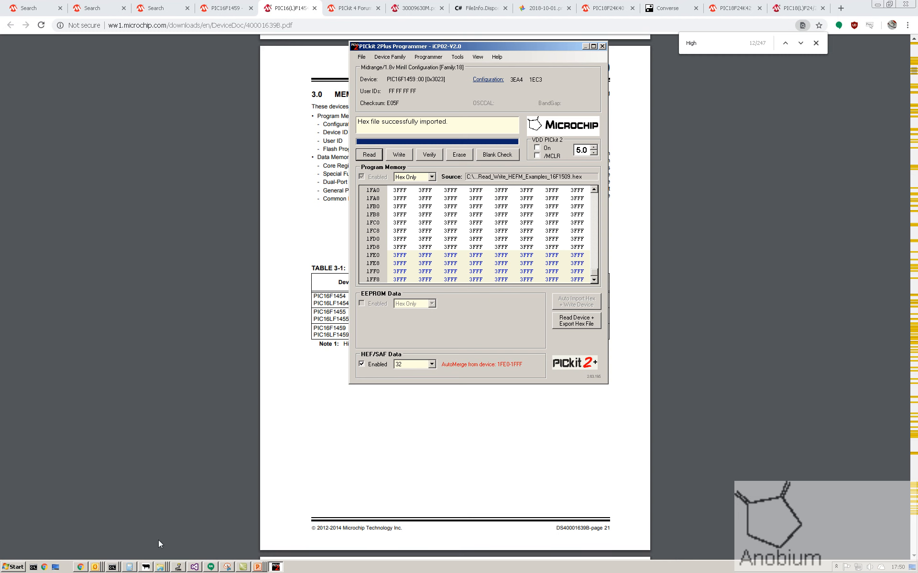
# Step: Switch to the Terminal v1.9b serial program, close its ASCII table, and clear the received data
pyautogui.click(182, 568)
pyautogui.click(180, 550)
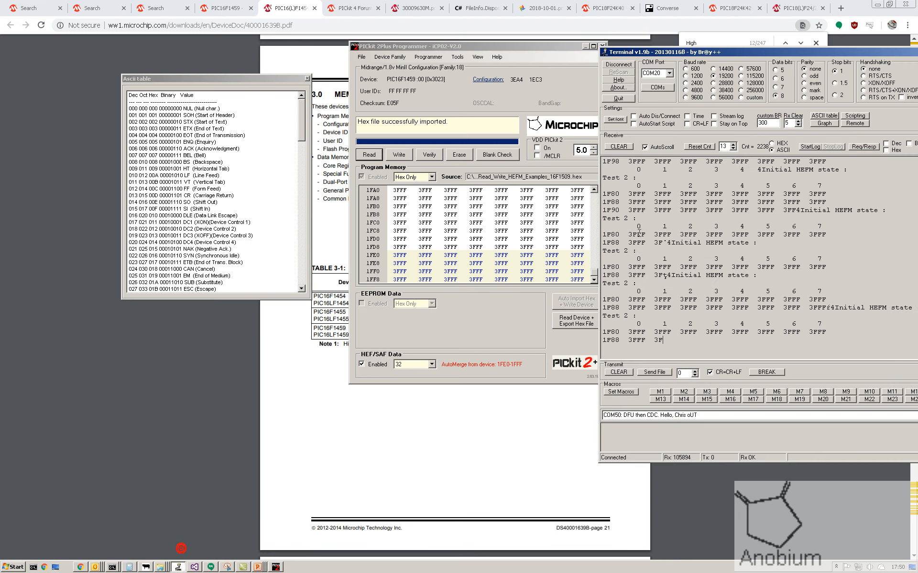
pyautogui.click(308, 79)
pyautogui.click(307, 79)
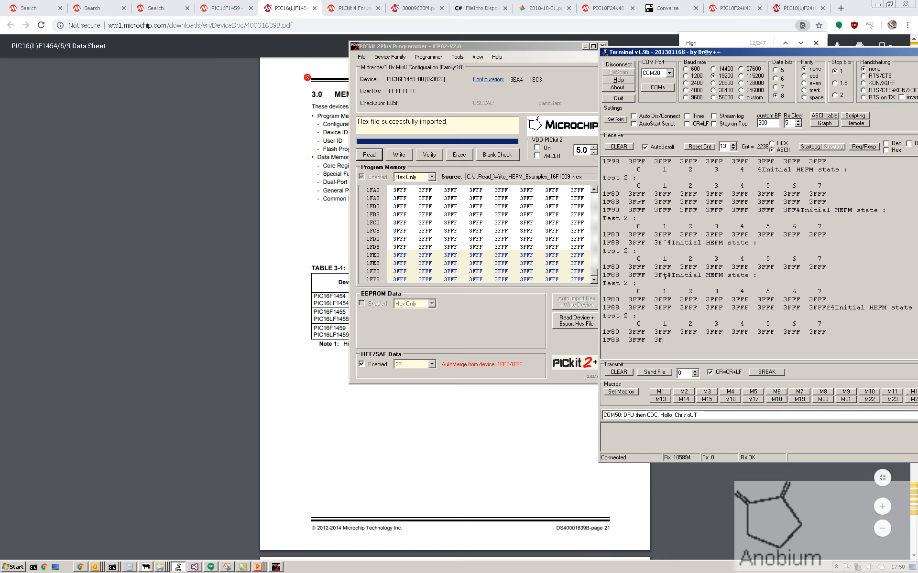
pyautogui.click(619, 147)
# Step: Write the imported hex buffer to the PIC16F1459 with AutoMerge and highlight HEF rows 1FE0 to 1FF8 in the terminal output
pyautogui.click(400, 156)
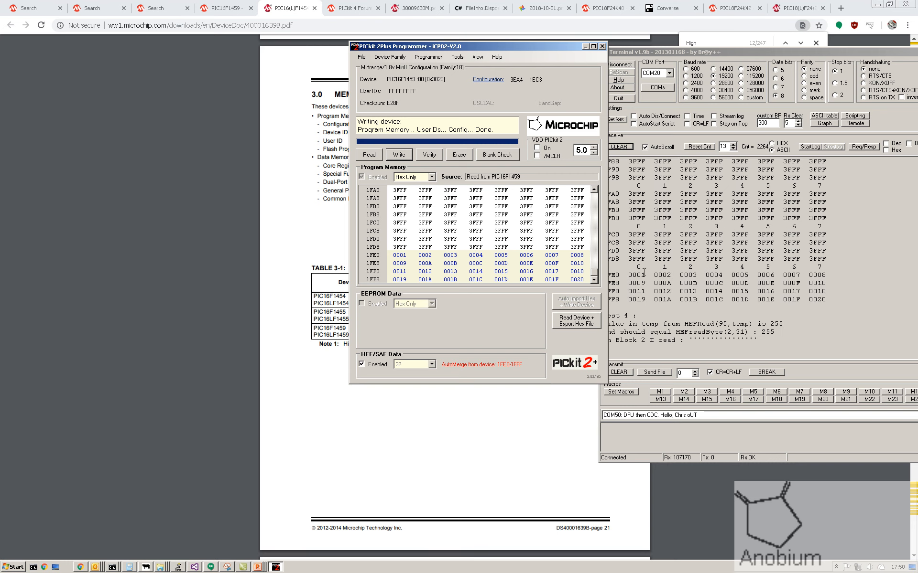
pyautogui.moveTo(602, 274)
pyautogui.mouseDown()
pyautogui.moveTo(834, 292)
pyautogui.moveTo(834, 301)
pyautogui.moveTo(605, 290)
pyautogui.moveTo(602, 268)
pyautogui.moveTo(592, 275)
pyautogui.mouseUp()
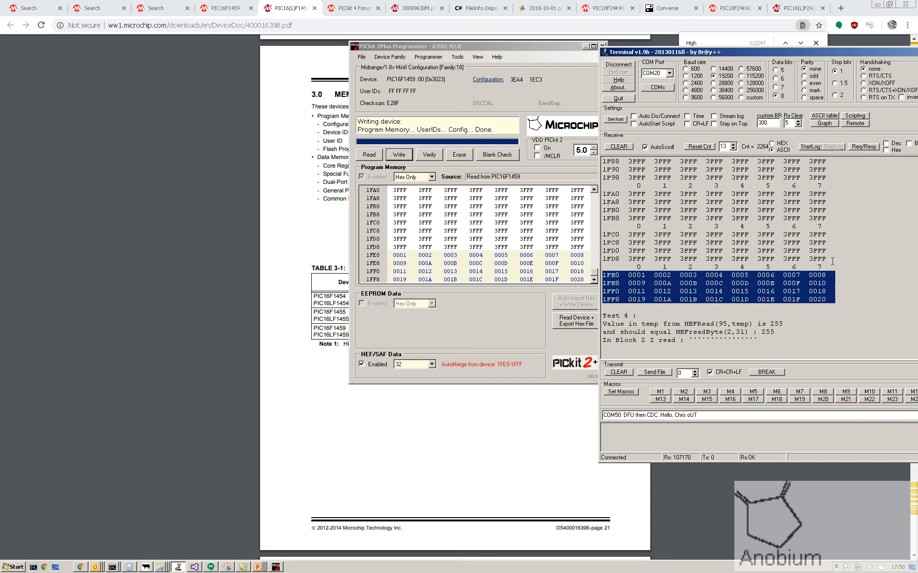
# Step: Reimport the recent file Read_Write_HEFM_Examples_16F1509.hex and write it to the PIC16F1459 with AutoMerge
pyautogui.click(531, 314)
pyautogui.click(368, 58)
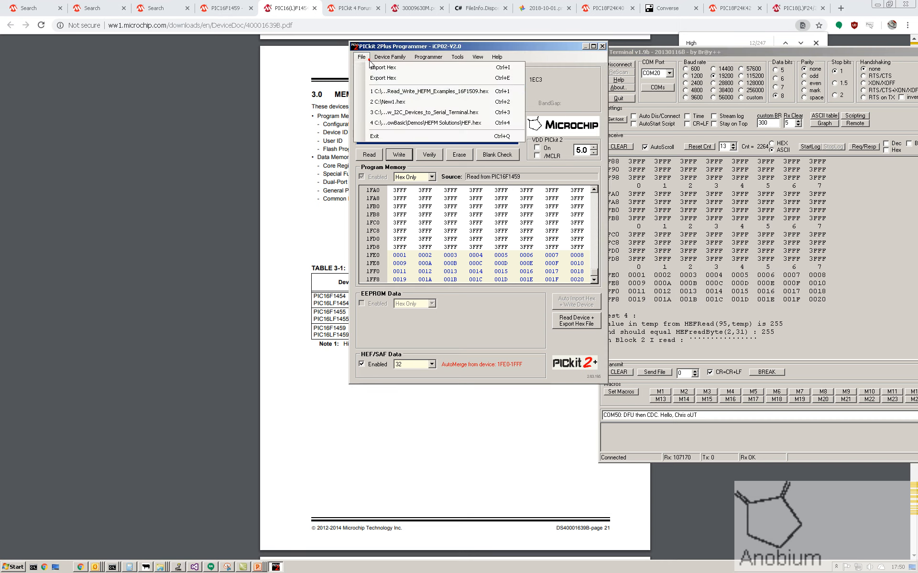
pyautogui.click(401, 96)
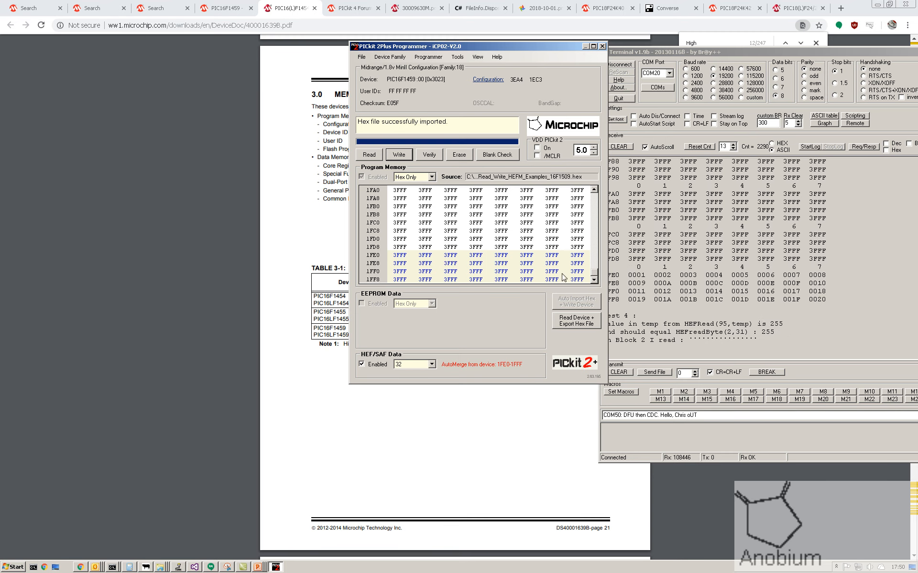
pyautogui.click(551, 255)
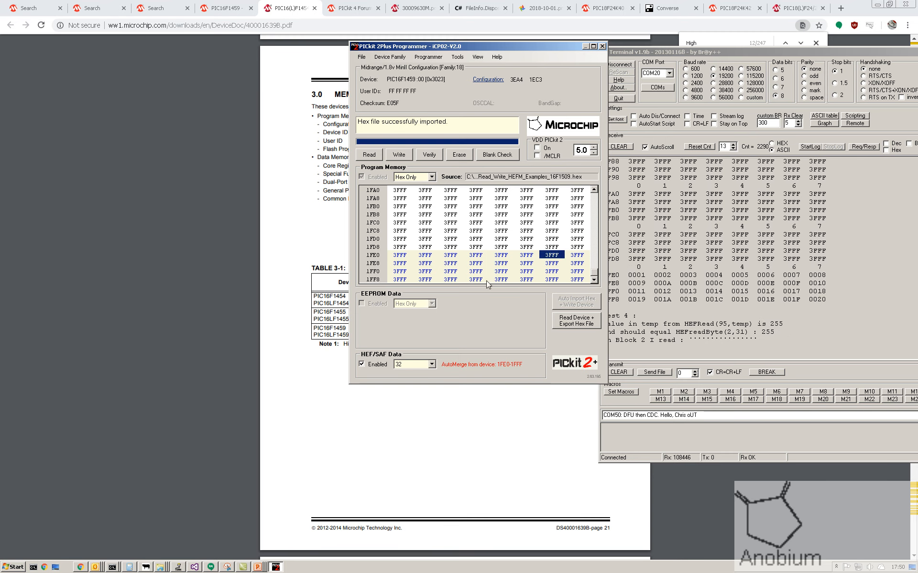
pyautogui.click(400, 155)
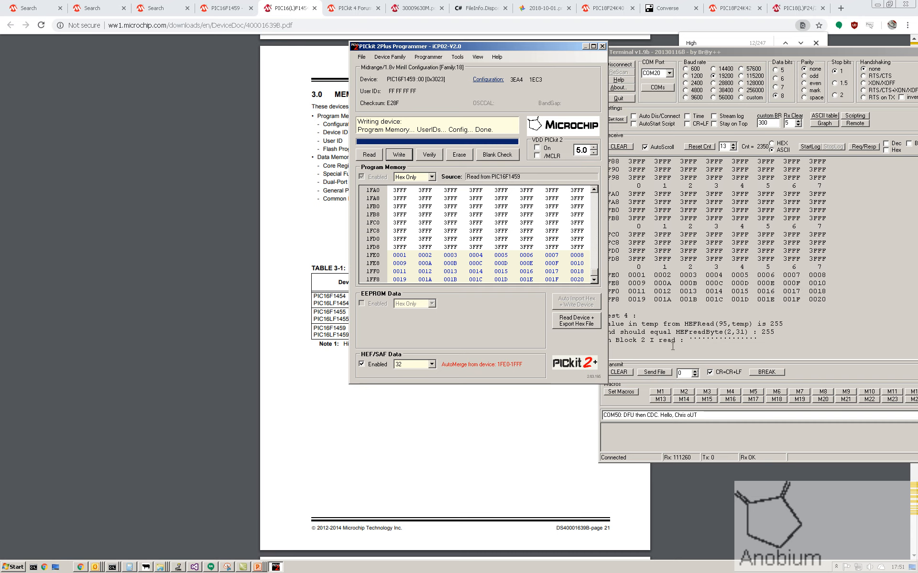
# Step: Change the first word of program memory row 1FE0 to 3333 and turn off HEF/SAF AutoMerge, keeping HEF/SAF data enabled
pyautogui.click(404, 257)
pyautogui.write('3333')
pyautogui.click(385, 364)
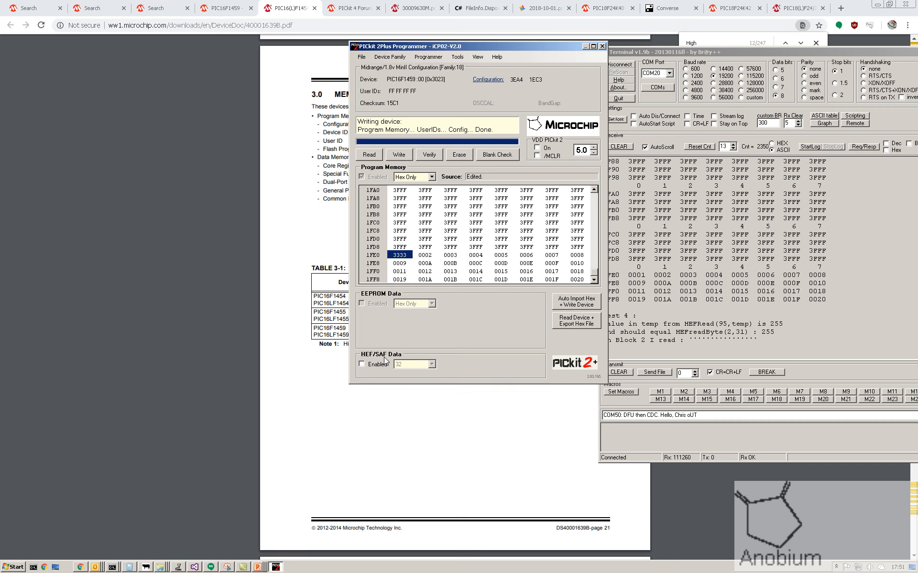
pyautogui.click(375, 364)
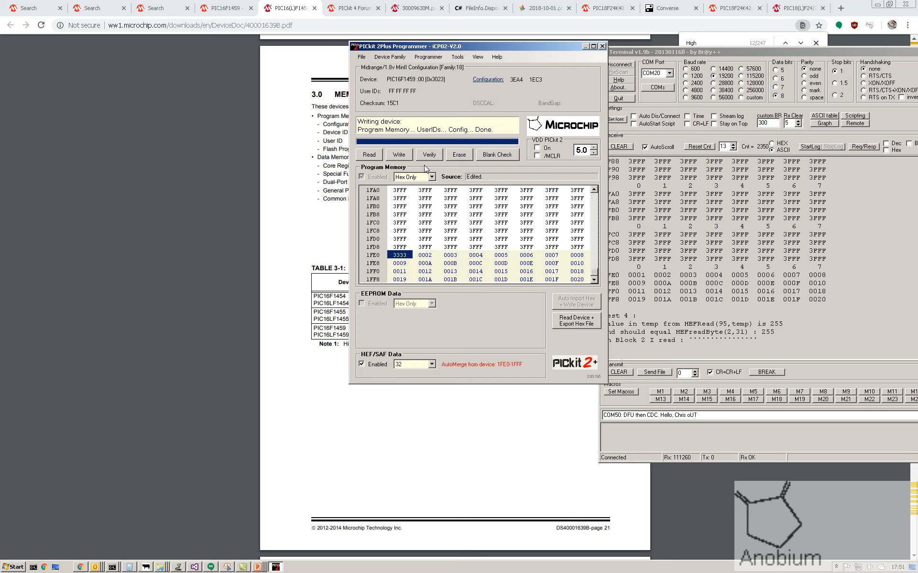
pyautogui.click(423, 58)
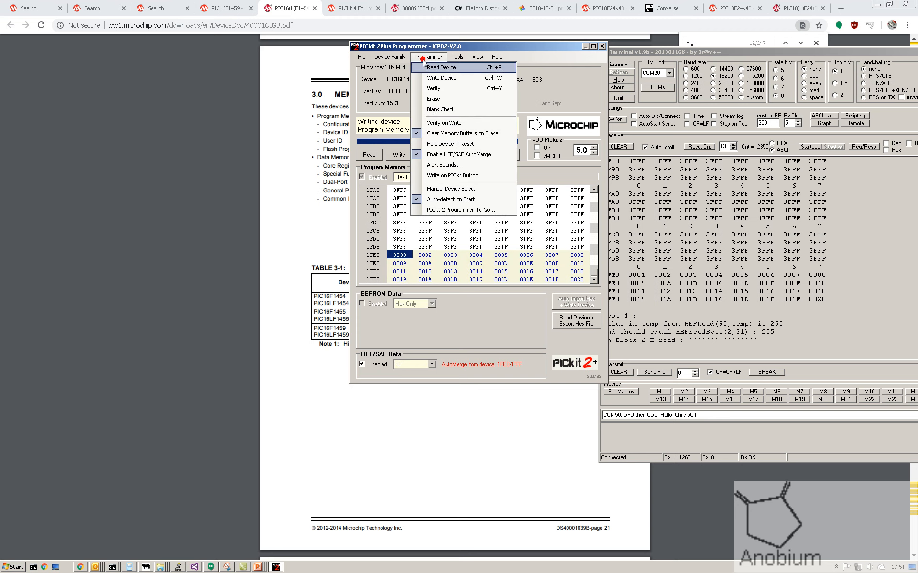
pyautogui.click(454, 155)
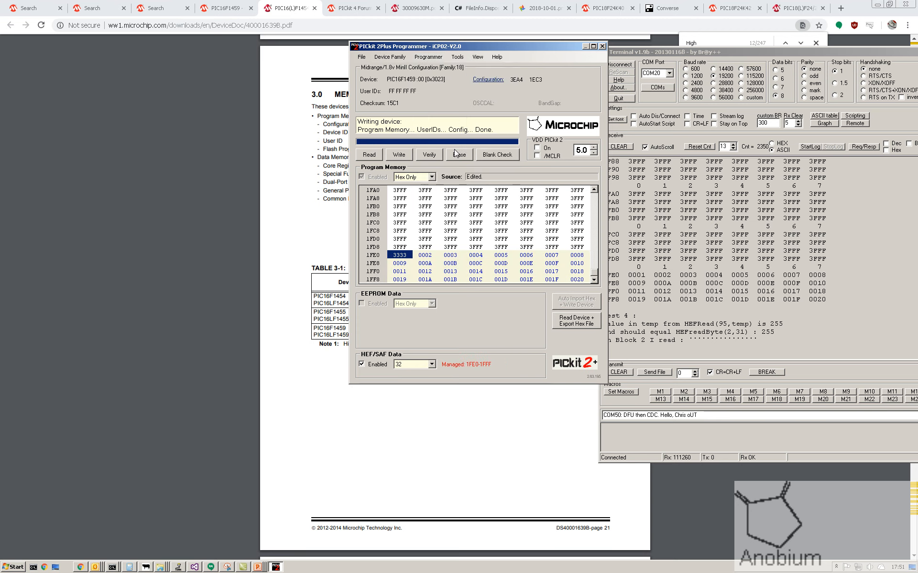
# Step: Write the edited PICkitPlus buffer to the device without merging the existing HEF/SAF data, and highlight the first 1FE0 word in the terminal
pyautogui.click(400, 155)
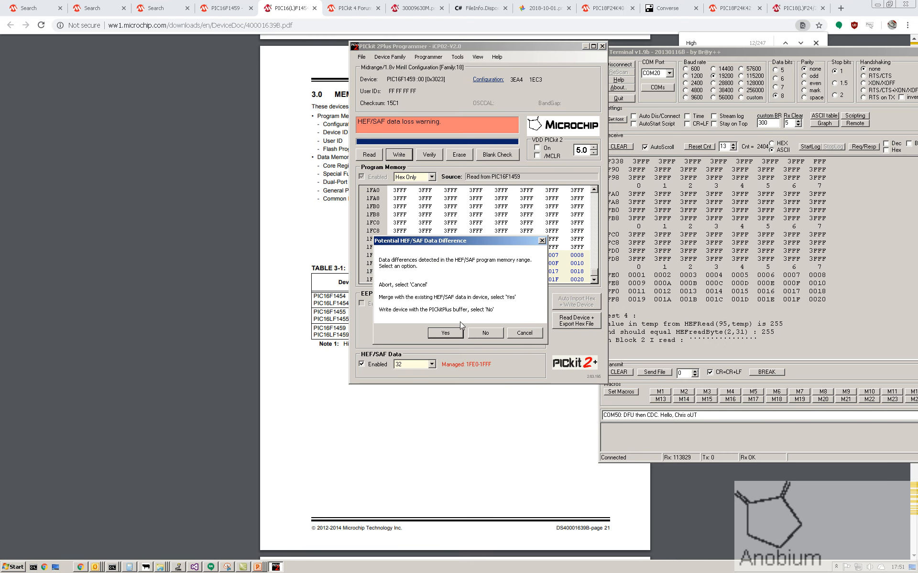
pyautogui.click(490, 333)
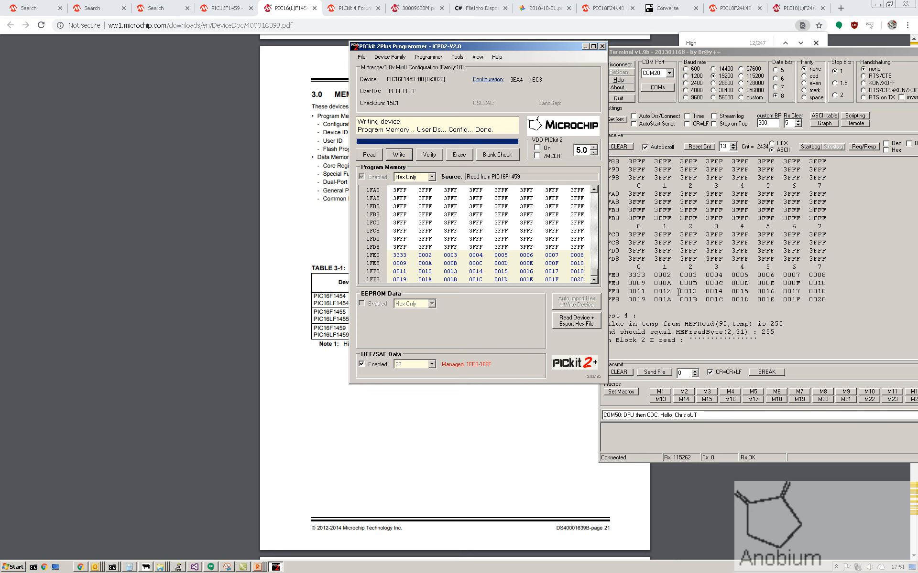
pyautogui.doubleClick(641, 275)
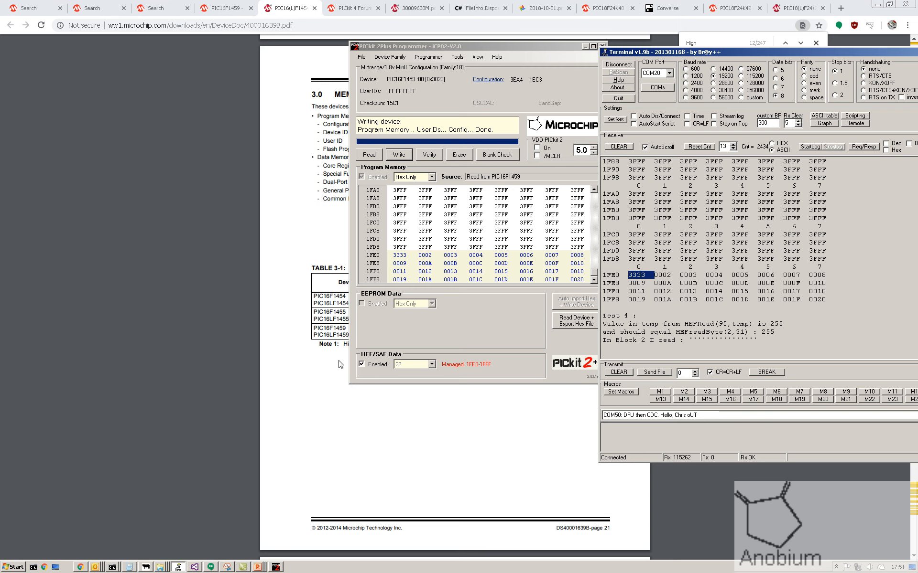
# Step: Switch HEF/SAF data off and on again, try sizes 32 and 64, and set the size to 128
pyautogui.click(362, 364)
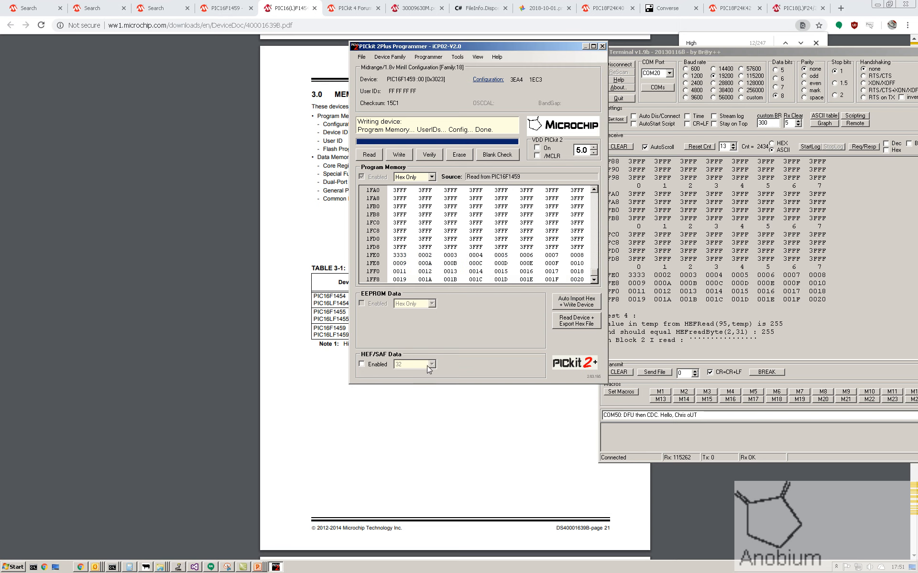
pyautogui.click(362, 365)
pyautogui.click(419, 364)
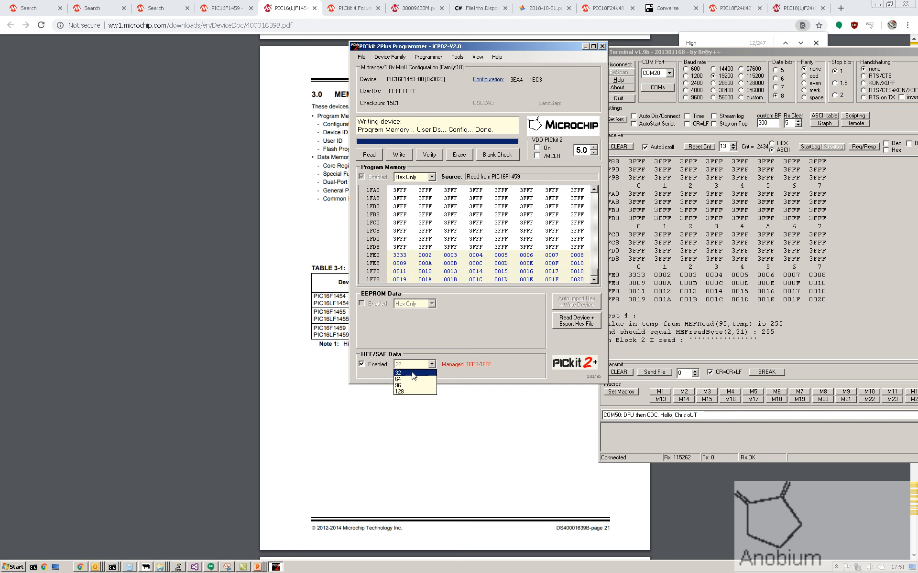
pyautogui.click(413, 374)
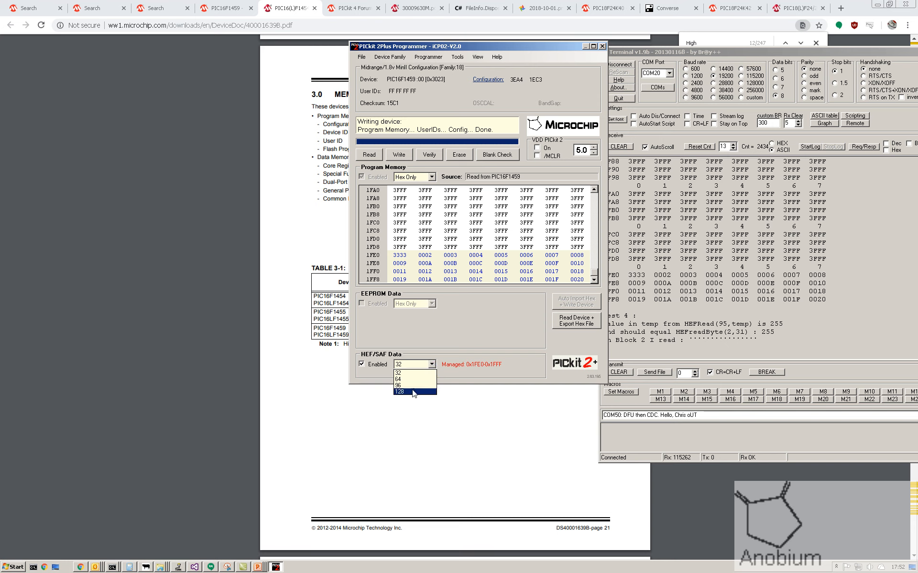
pyautogui.click(413, 372)
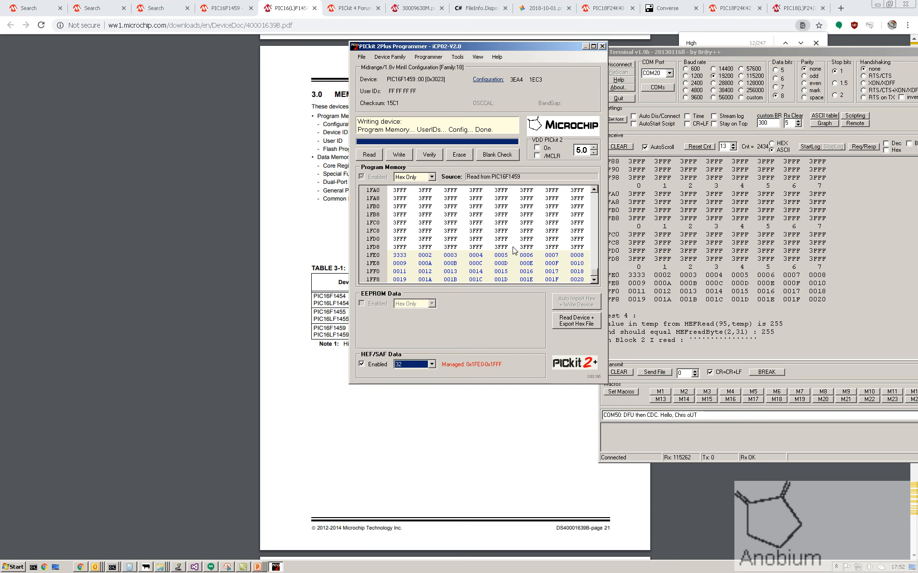
pyautogui.scroll(-1, 516, 265)
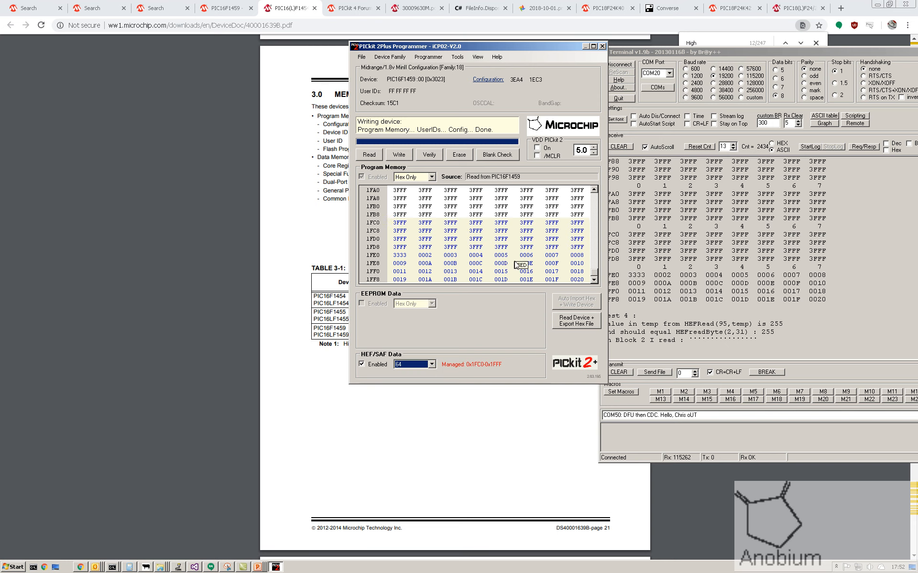
pyautogui.click(432, 365)
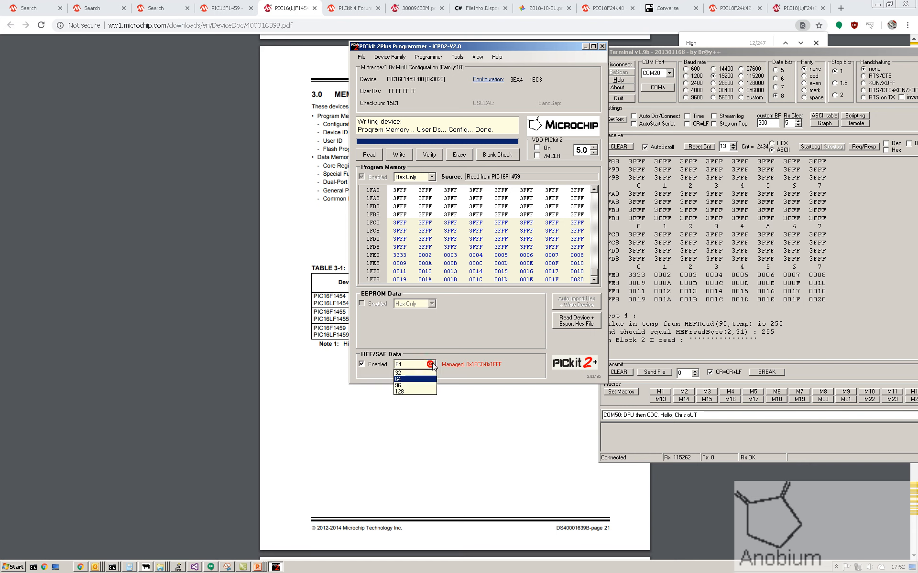
pyautogui.click(414, 391)
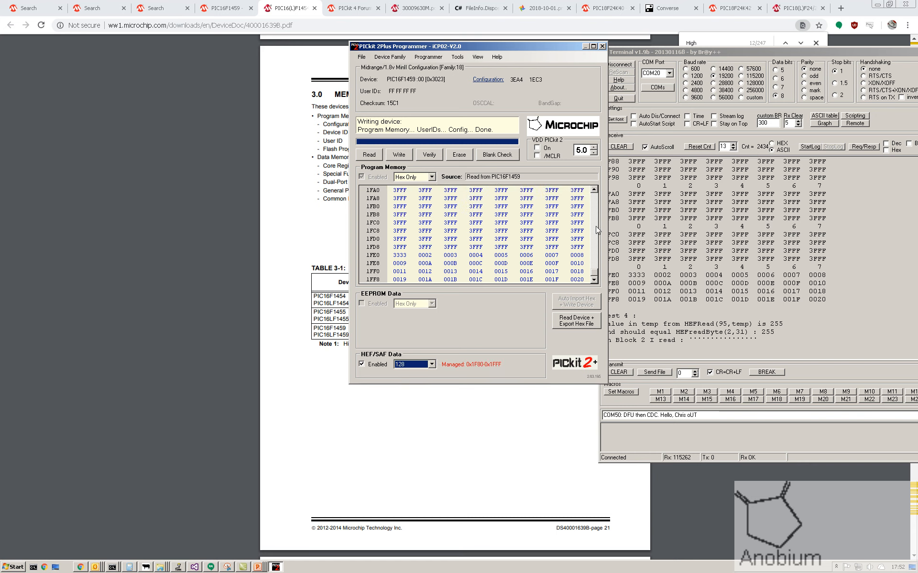
# Step: Switch to Presentation1 in PowerPoint and start its slide show from the beginning
pyautogui.click(257, 567)
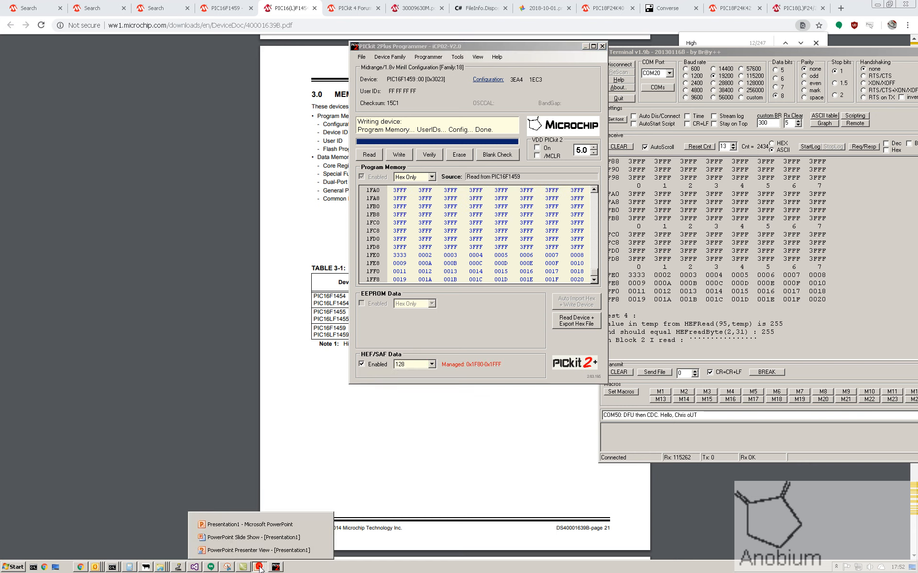
pyautogui.click(266, 550)
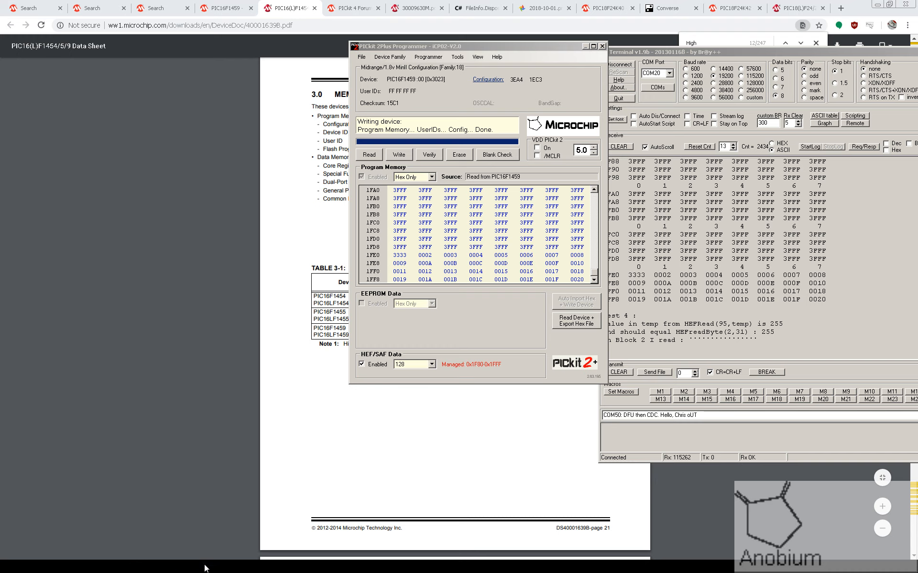
pyautogui.hotkey('alt', 'Tab')
pyautogui.hotkey('alt', 'Tab')
pyautogui.hotkey('alt', 'Tab')
pyautogui.hotkey('alt', 'Tab')
pyautogui.hotkey('alt', 'Tab')
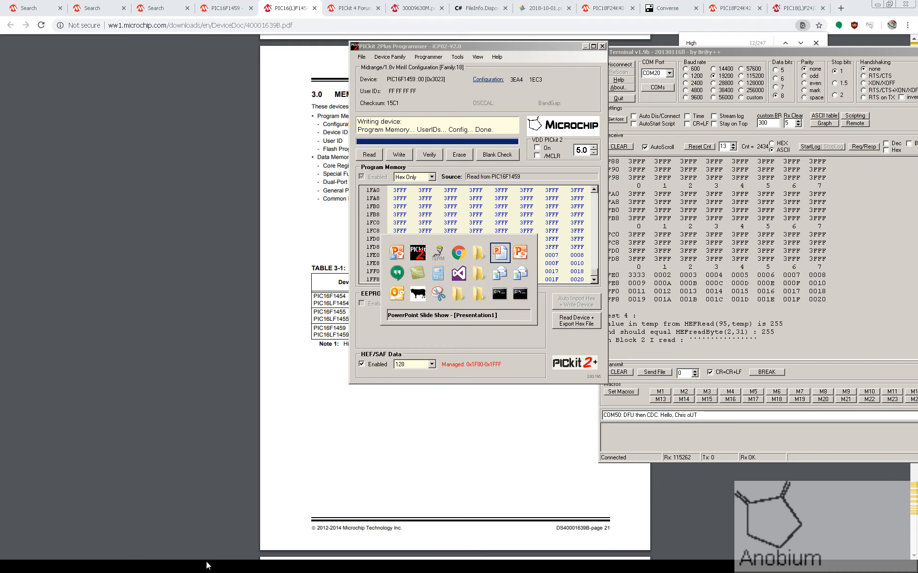
pyautogui.hotkey('alt', 'Tab')
pyautogui.hotkey('alt', 'Tab')
pyautogui.hotkey('alt', 'Tab')
pyautogui.hotkey('alt', 'Tab')
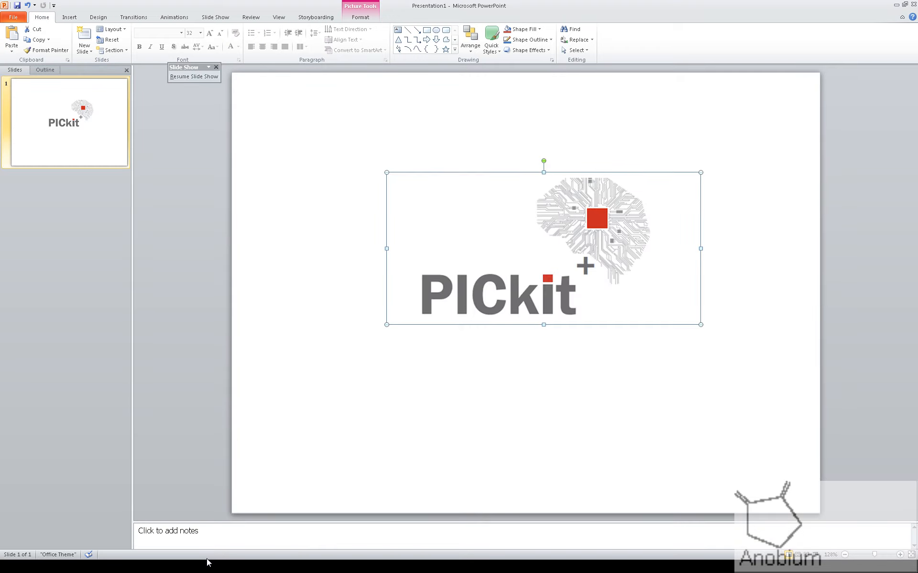
pyautogui.hotkey('alt', 'Tab')
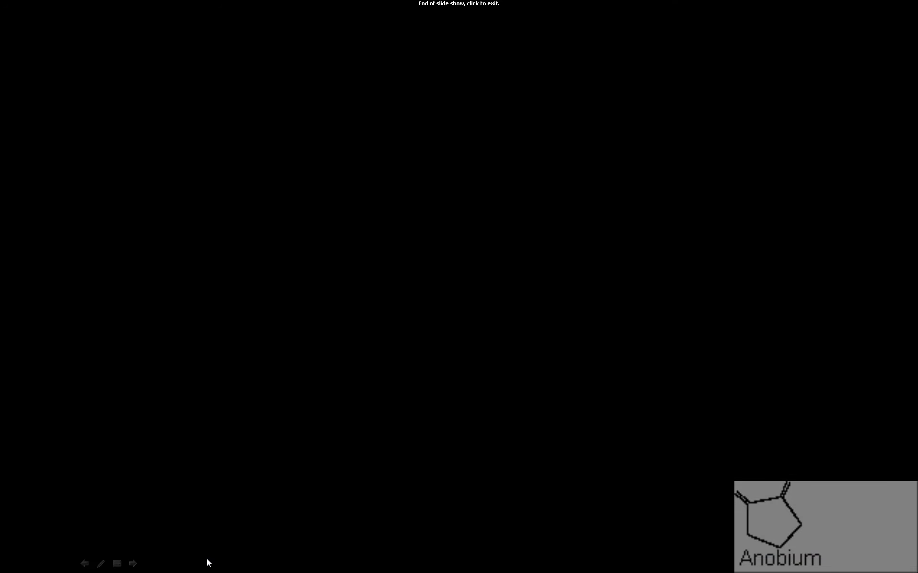
pyautogui.hotkey('alt', 'Tab')
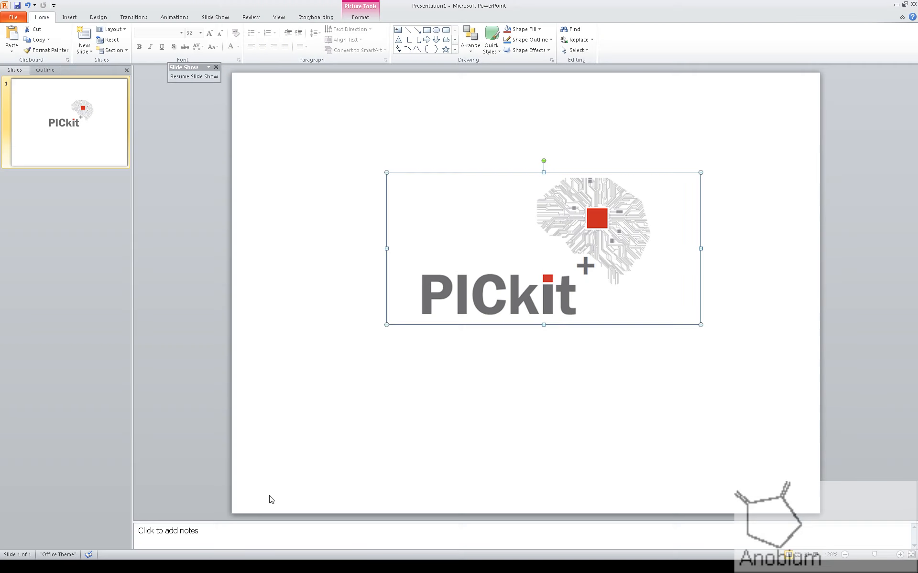
pyautogui.press('F5')
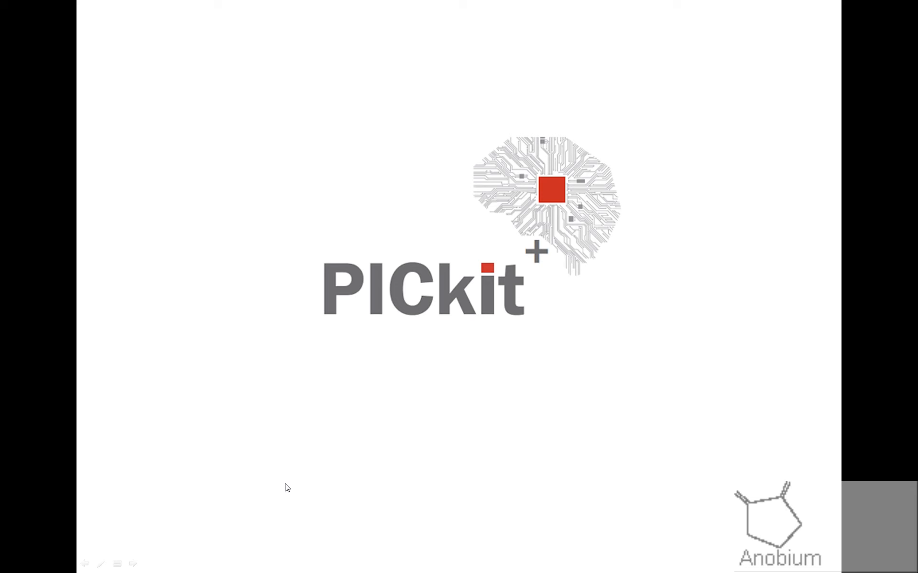